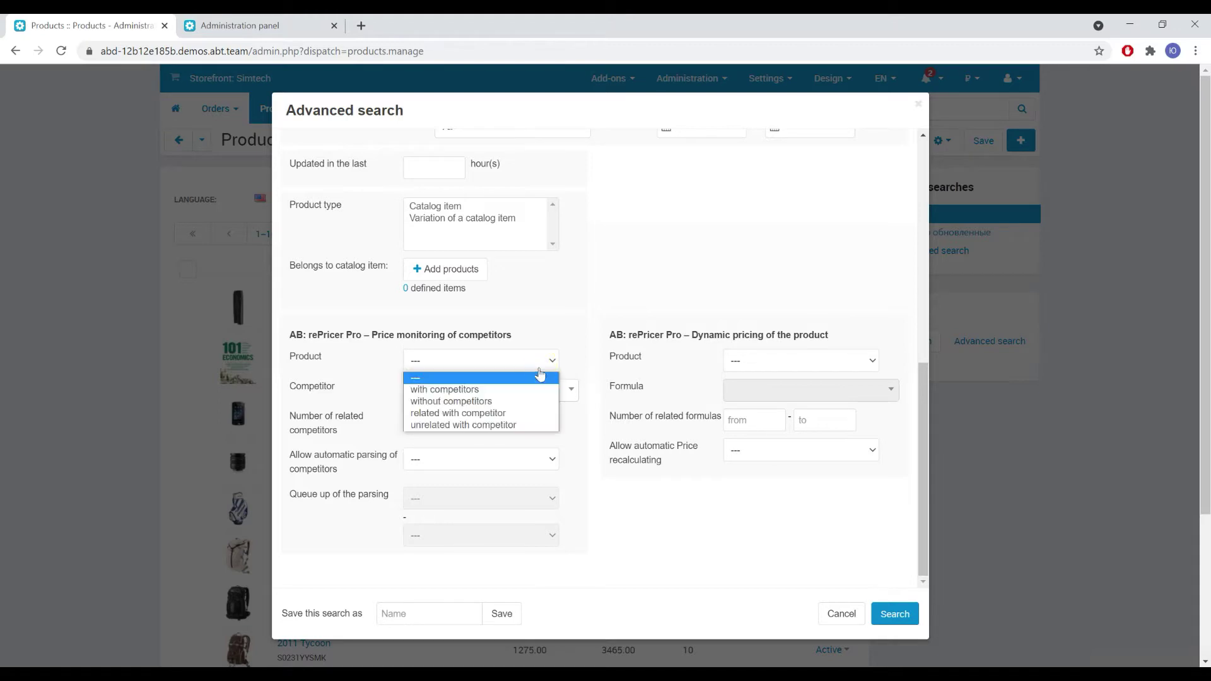
Try the price monitoring product filter "related with competitor" and view the product filter options for dynamic pricing
click(533, 413)
click(541, 402)
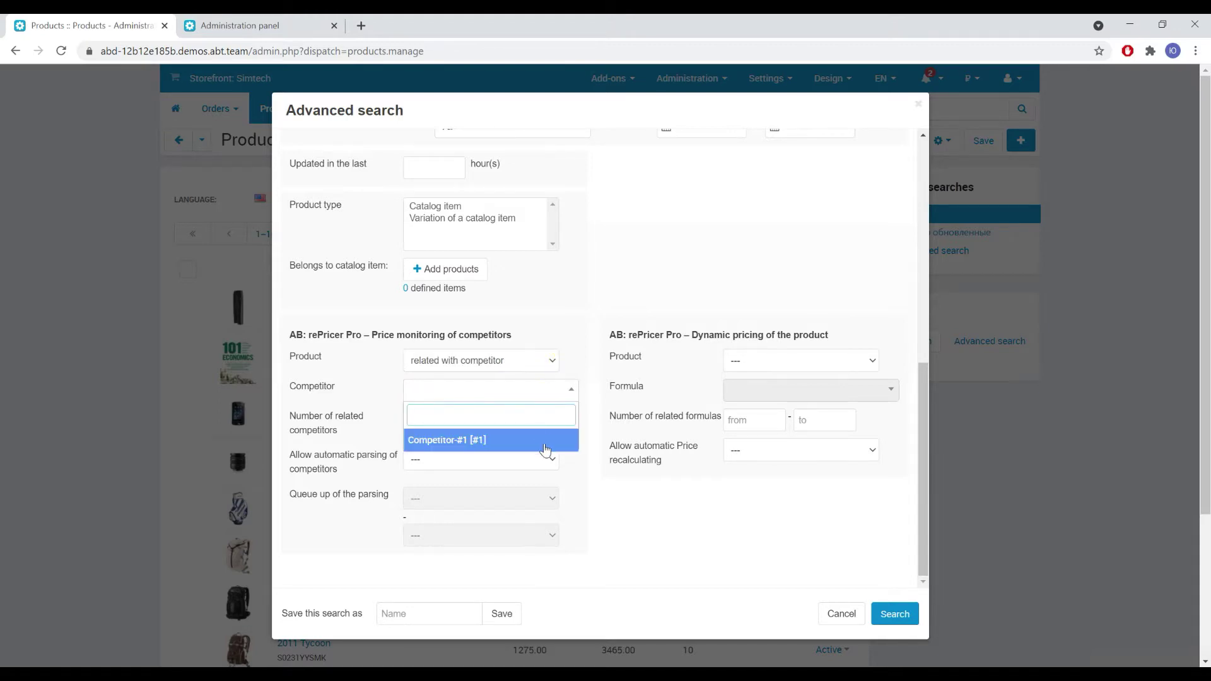
click(636, 389)
click(734, 361)
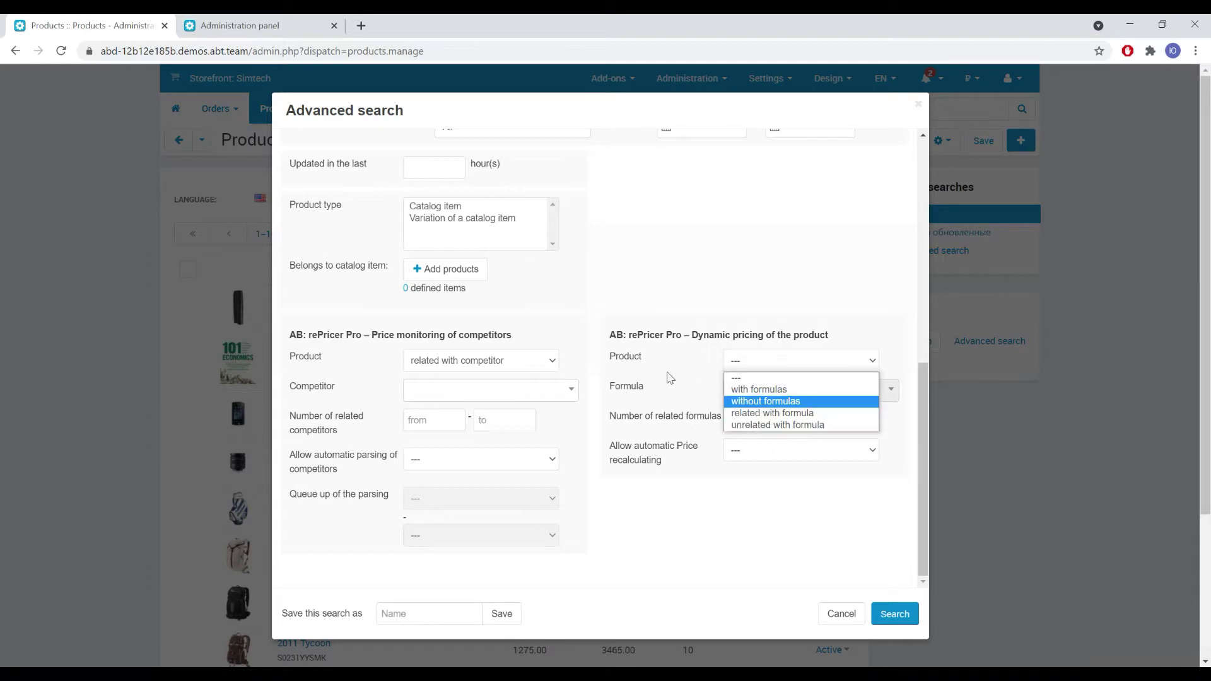
Set the competitor price monitoring product filter to "with competitors" and run the advanced search
click(536, 363)
click(516, 390)
click(892, 613)
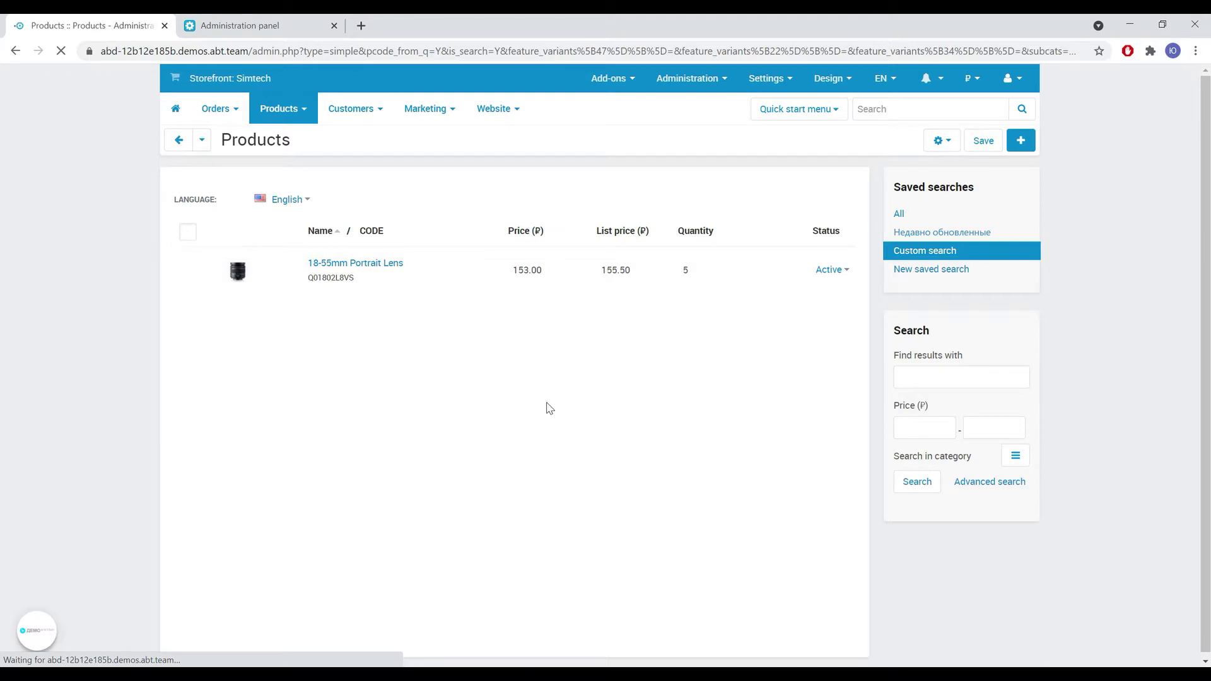
Open the 18-55mm Portrait Lens product and review its monitoring and dynamic pricing settings, including linked competitors and formulas
click(377, 269)
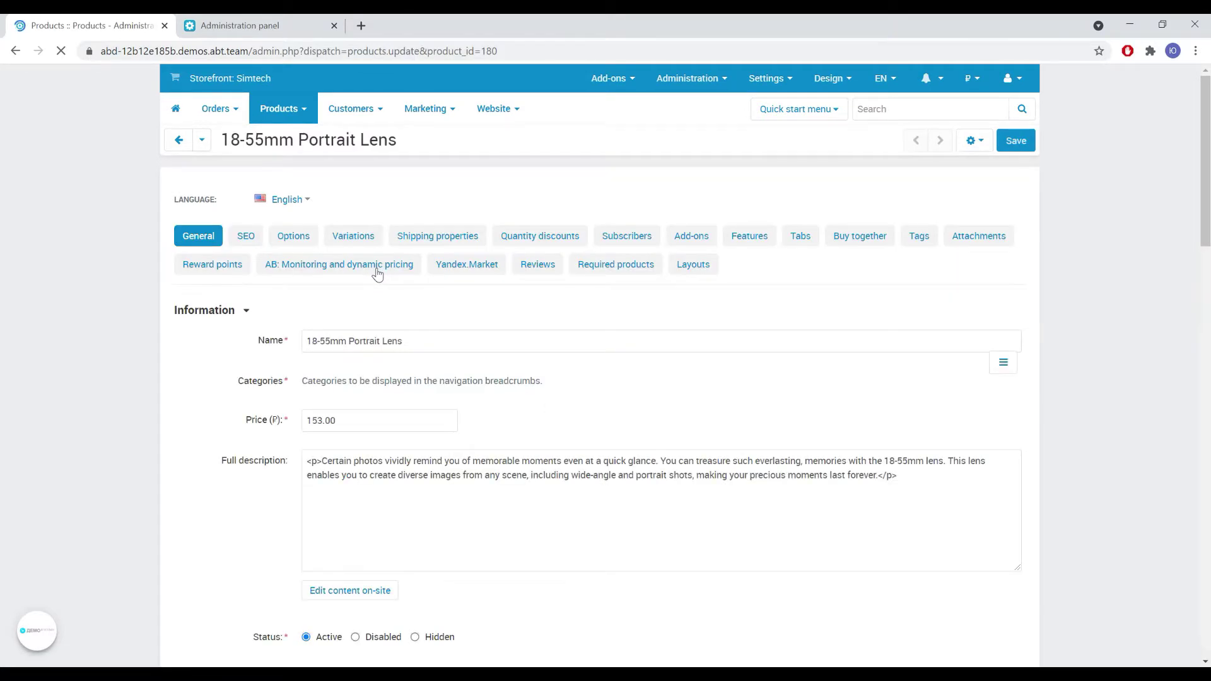
click(410, 269)
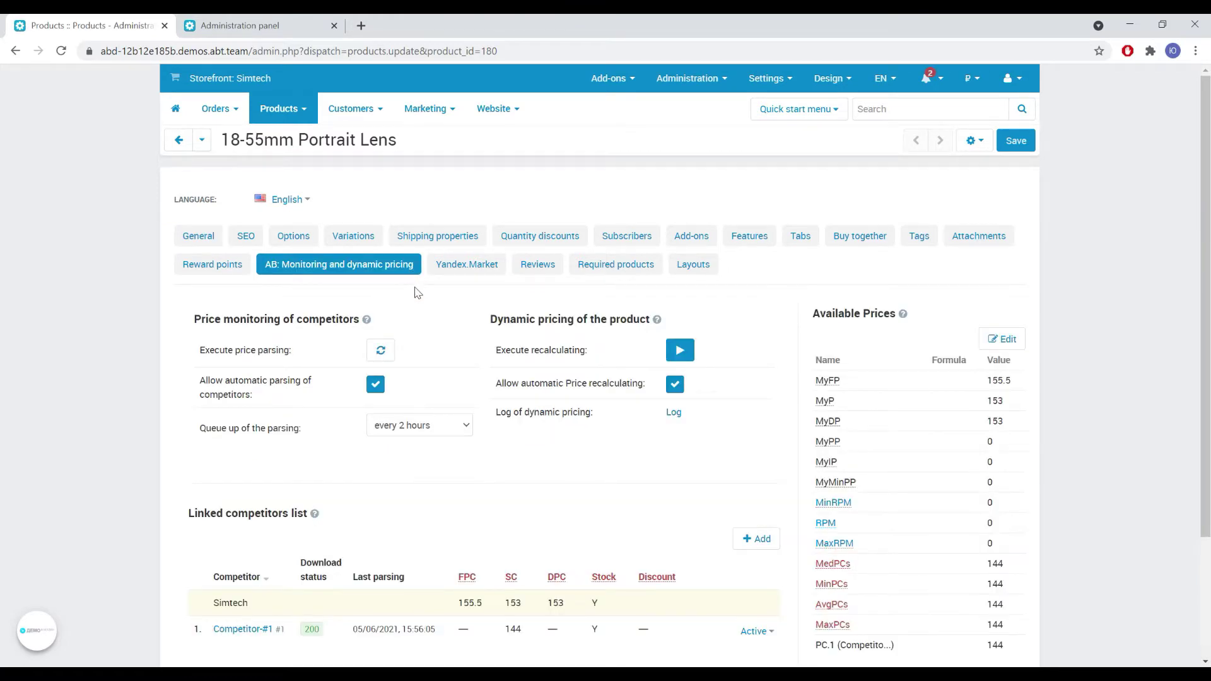
scroll(379, 312, down, 2)
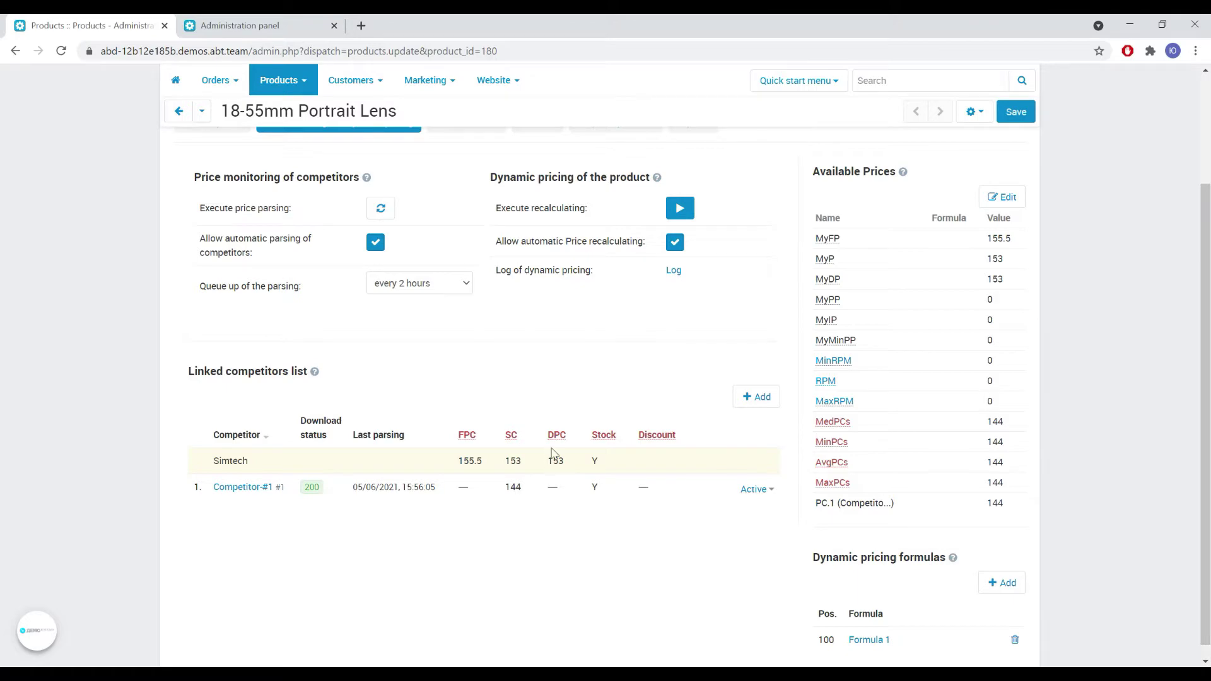
Switch to the Formula 1 page and view the simple operations available for the FALSE branch of the condition
key(ctrl+Tab)
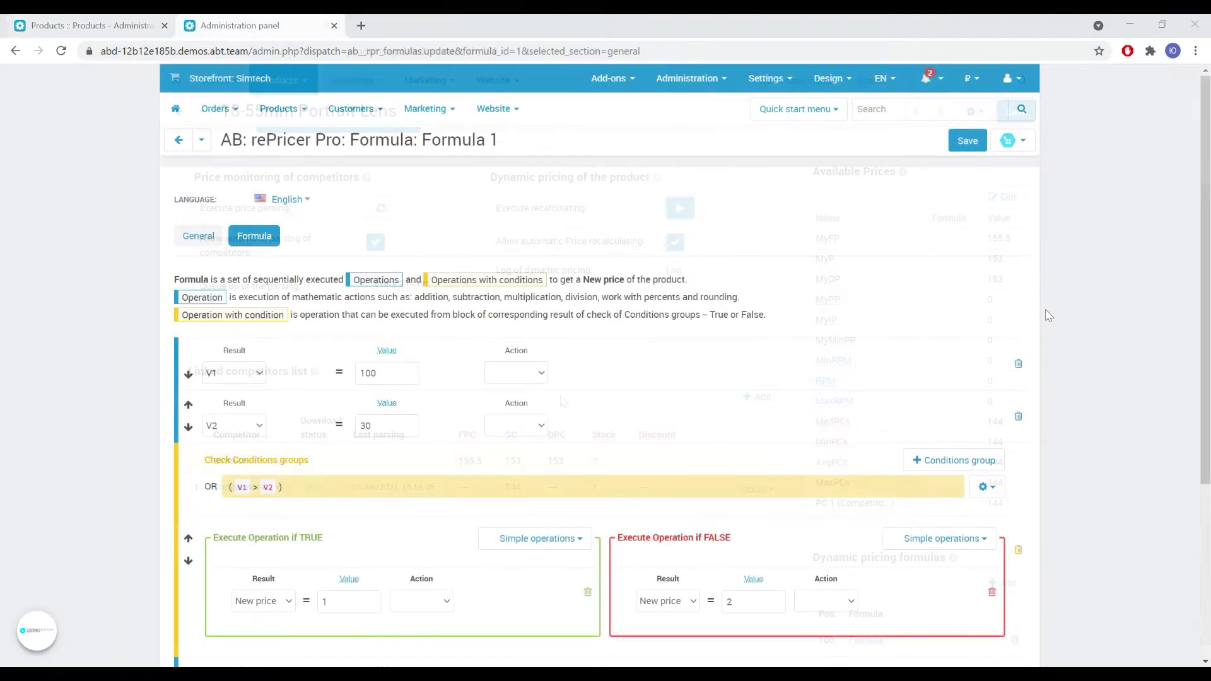
scroll(1048, 316, down, 3)
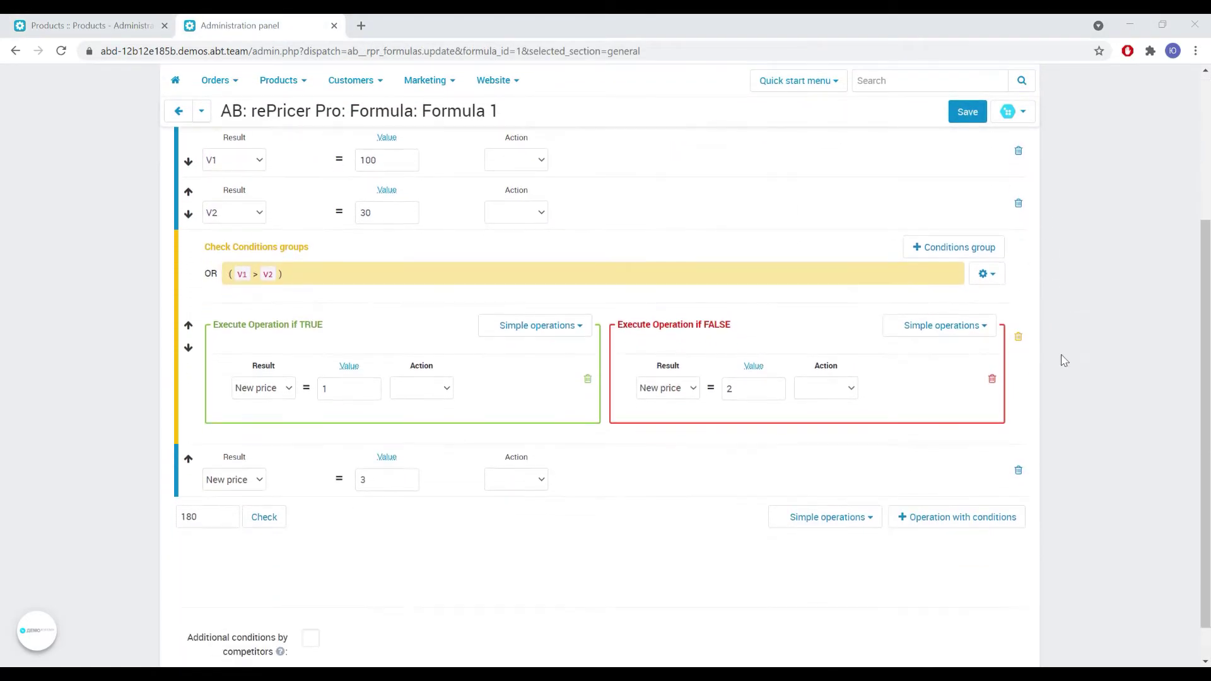
click(965, 327)
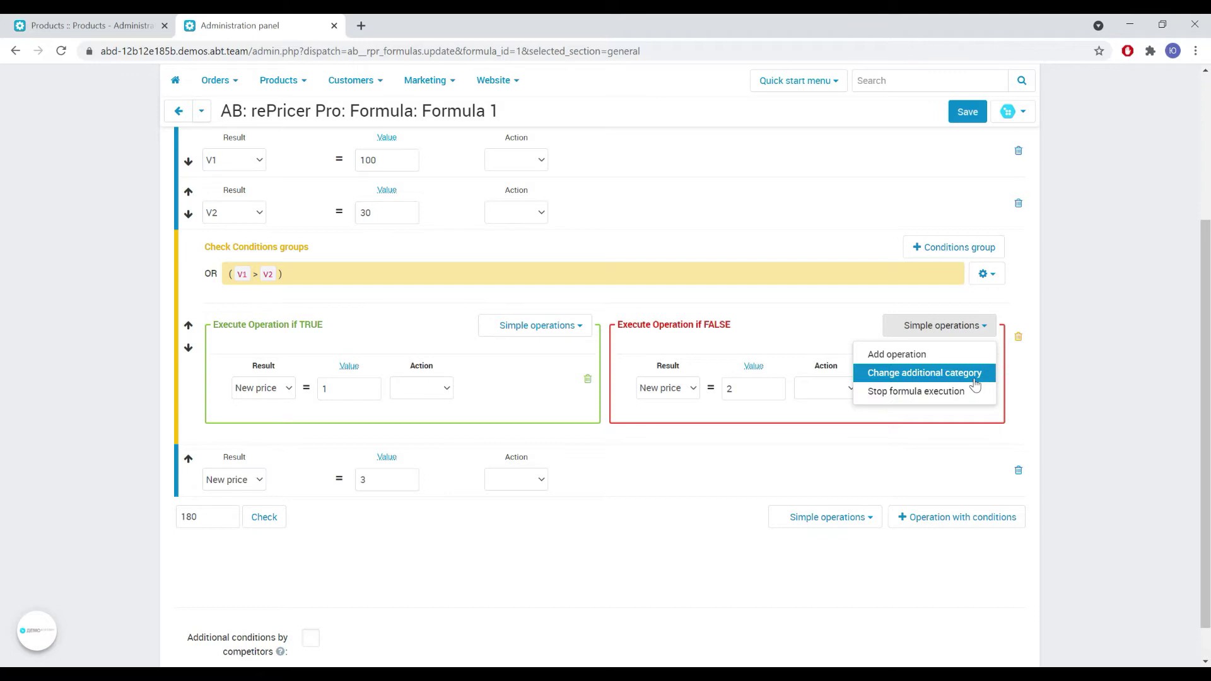
click(1056, 385)
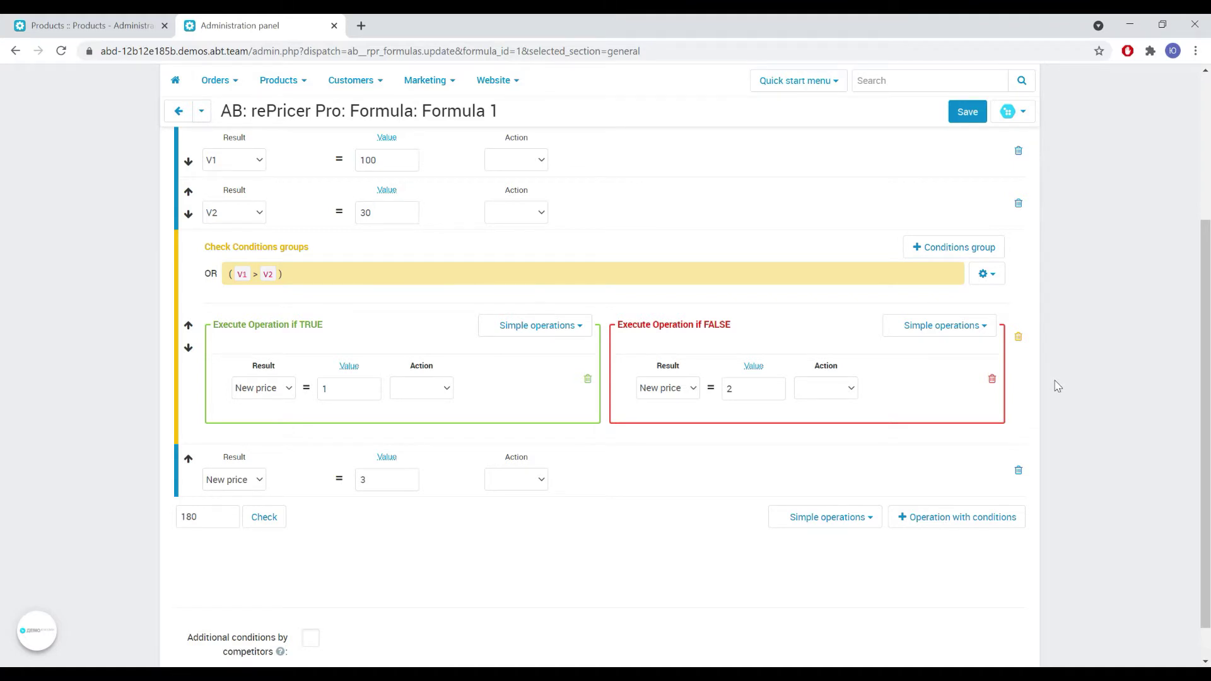
Add a stop formula execution operation to the TRUE branch with status Successfully and description "done, new price = [new_price]"
click(579, 330)
click(554, 391)
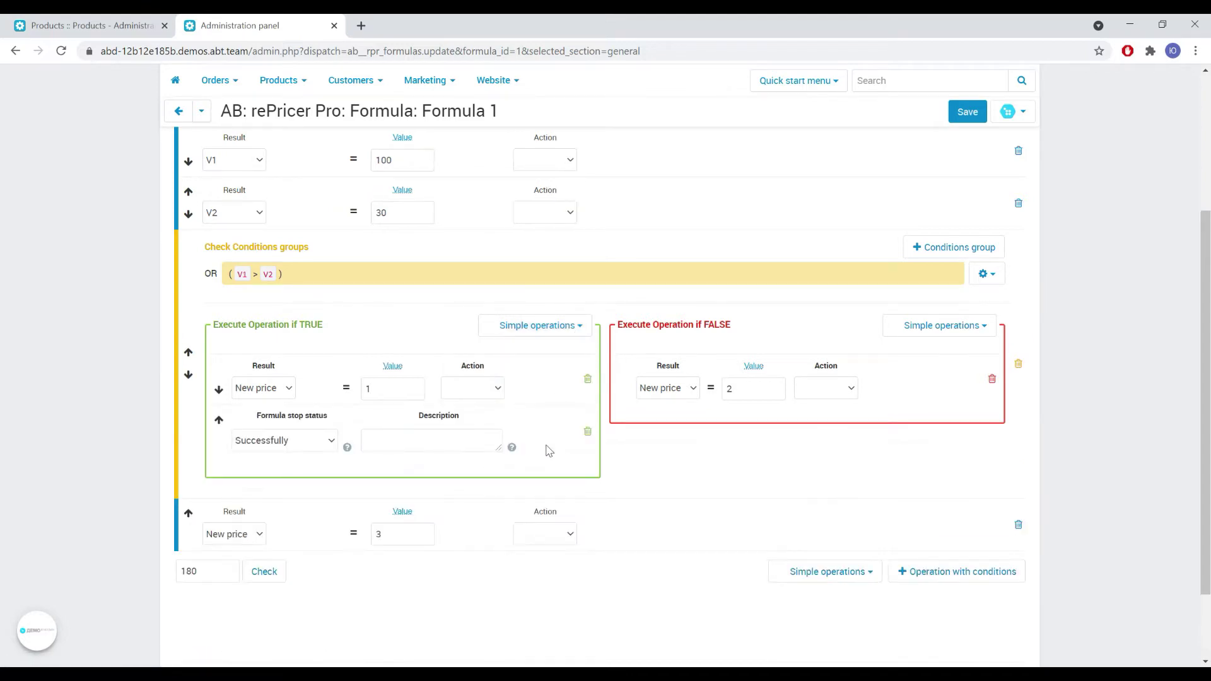
click(329, 443)
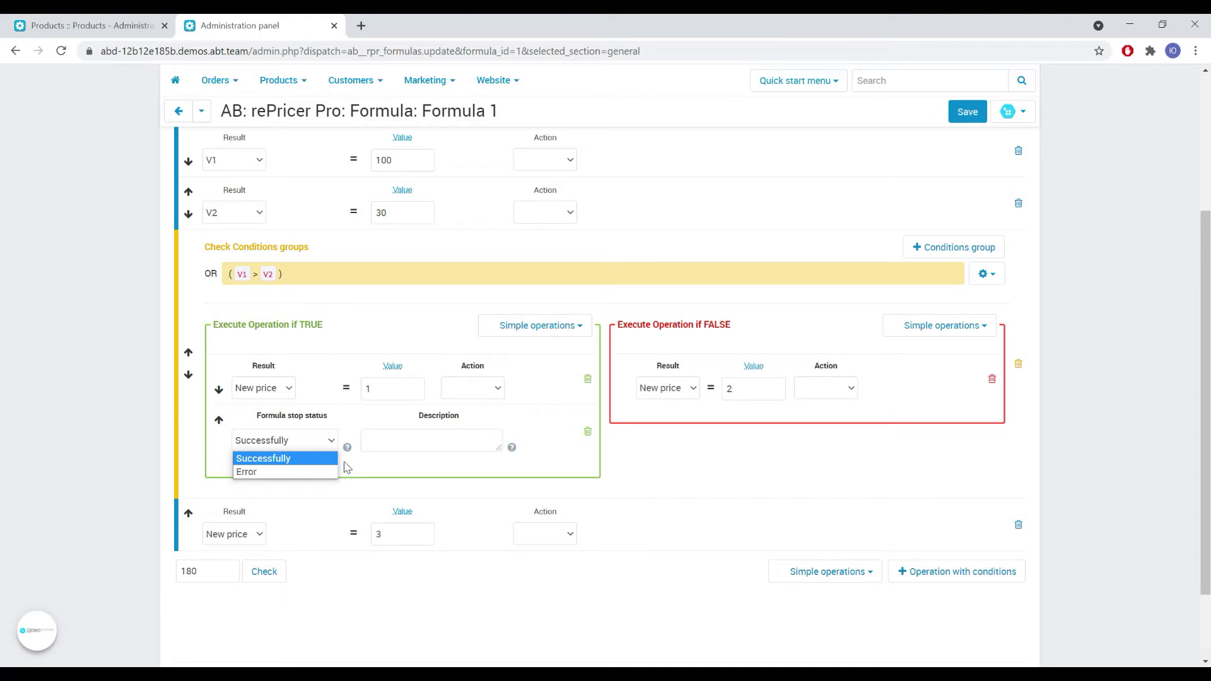
click(452, 475)
click(483, 446)
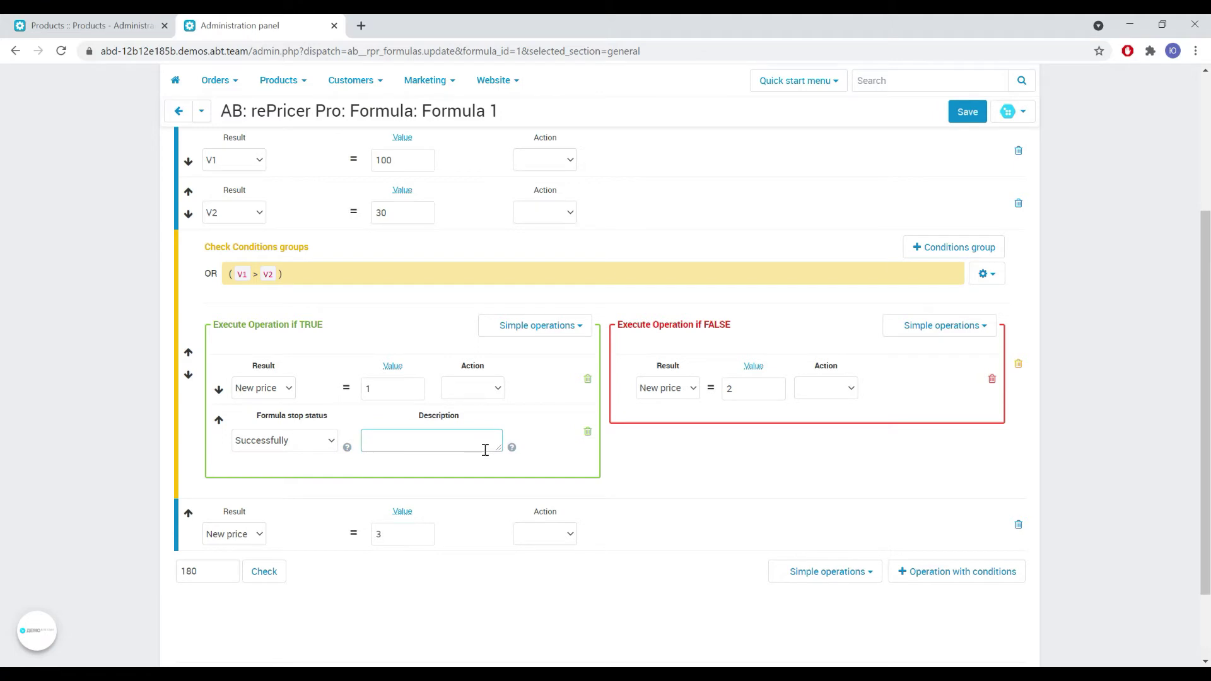
mouse_move(512, 452)
text(done, new price = [new)
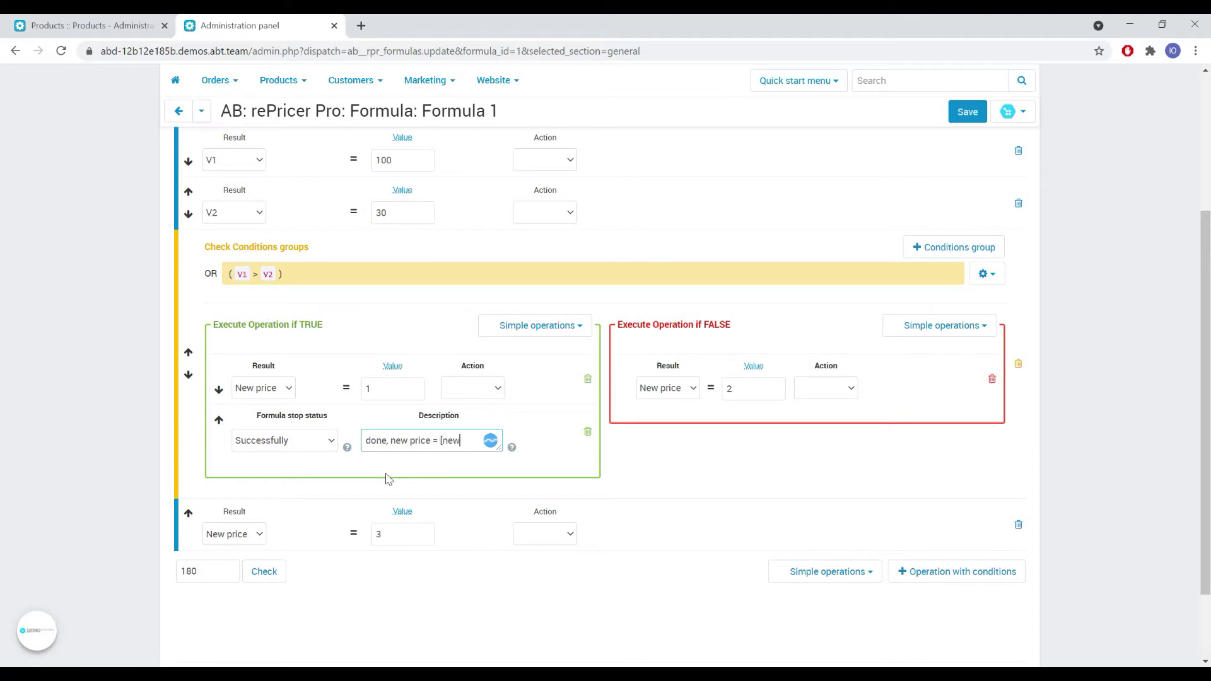
text(_price])
Add a stop formula execution operation to the FALSE branch with status Error and description "error, v1 = [var1]", and save the formula
click(927, 333)
click(919, 391)
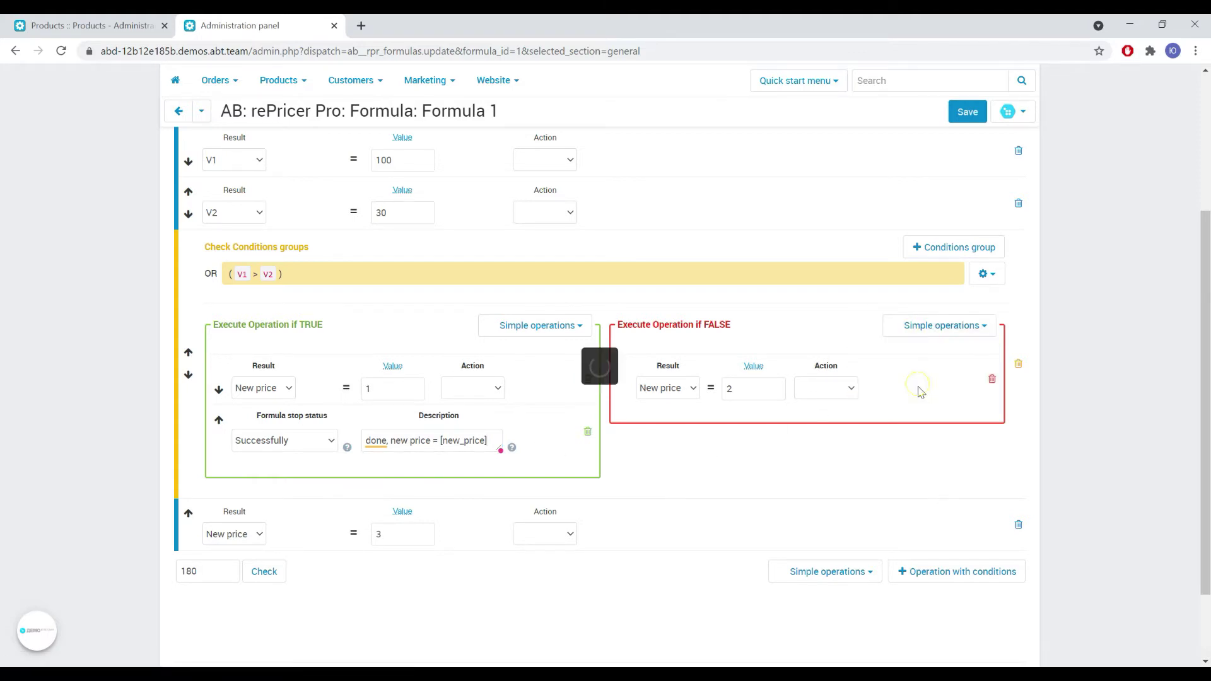
click(685, 440)
click(686, 472)
click(793, 446)
text(err)
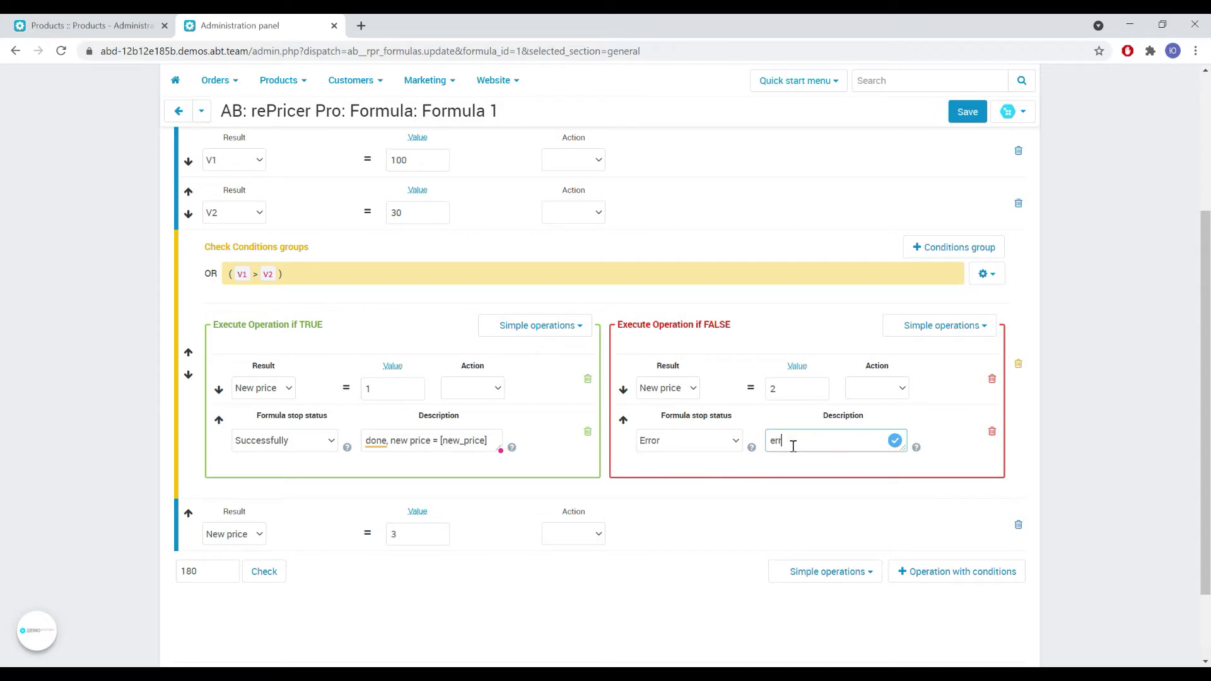
text(or, v1=)
text( = )
text([var1])
click(964, 112)
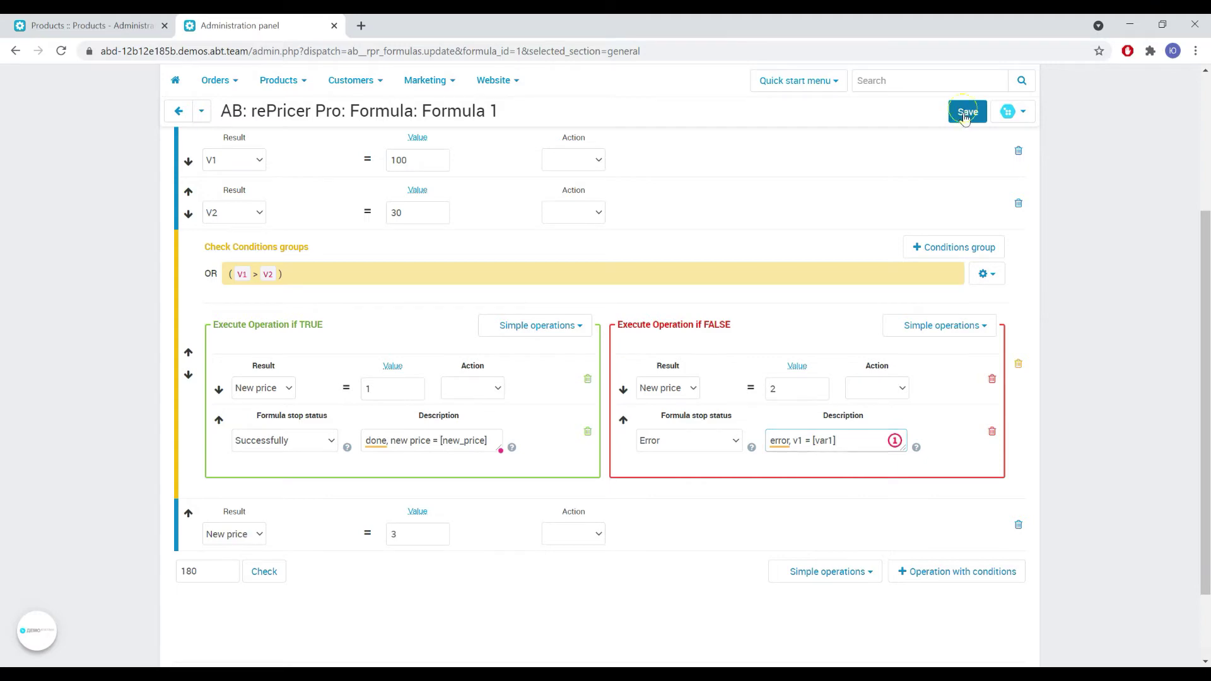
Set the V1 value to 10, save the formula and run its check
scroll(1042, 318, down, 7)
scroll(1029, 319, up, 1)
click(405, 229)
key(BackSpace)
click(968, 114)
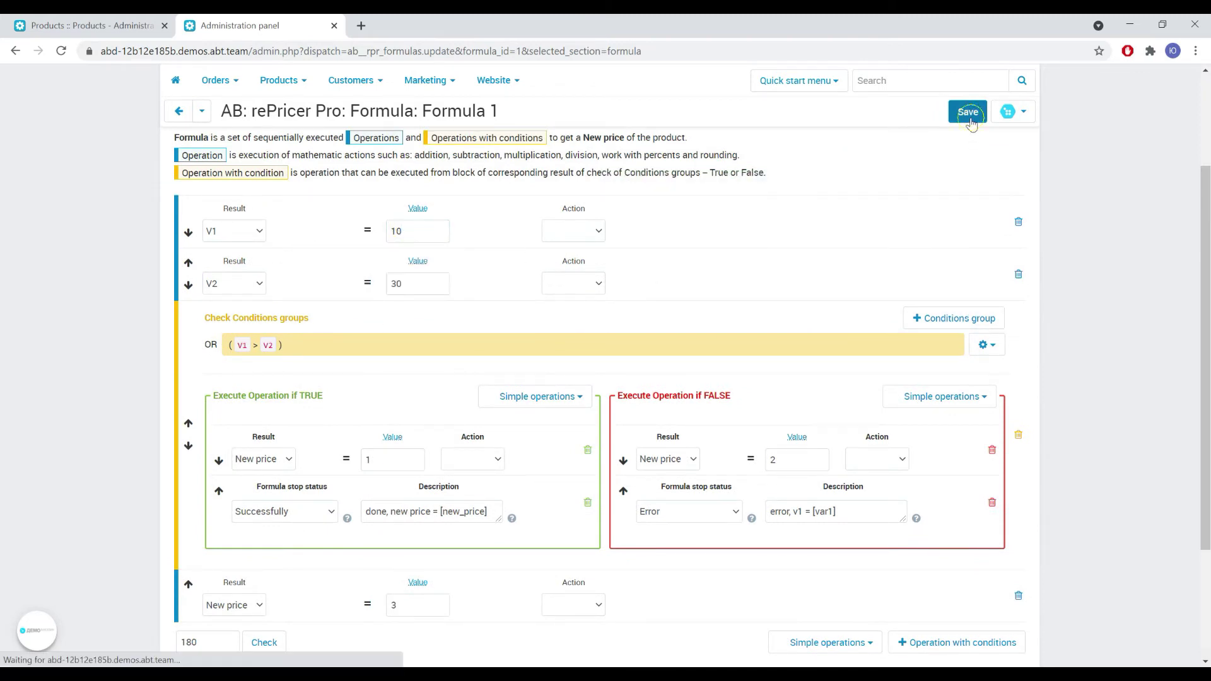
scroll(1073, 329, down, 4)
click(264, 501)
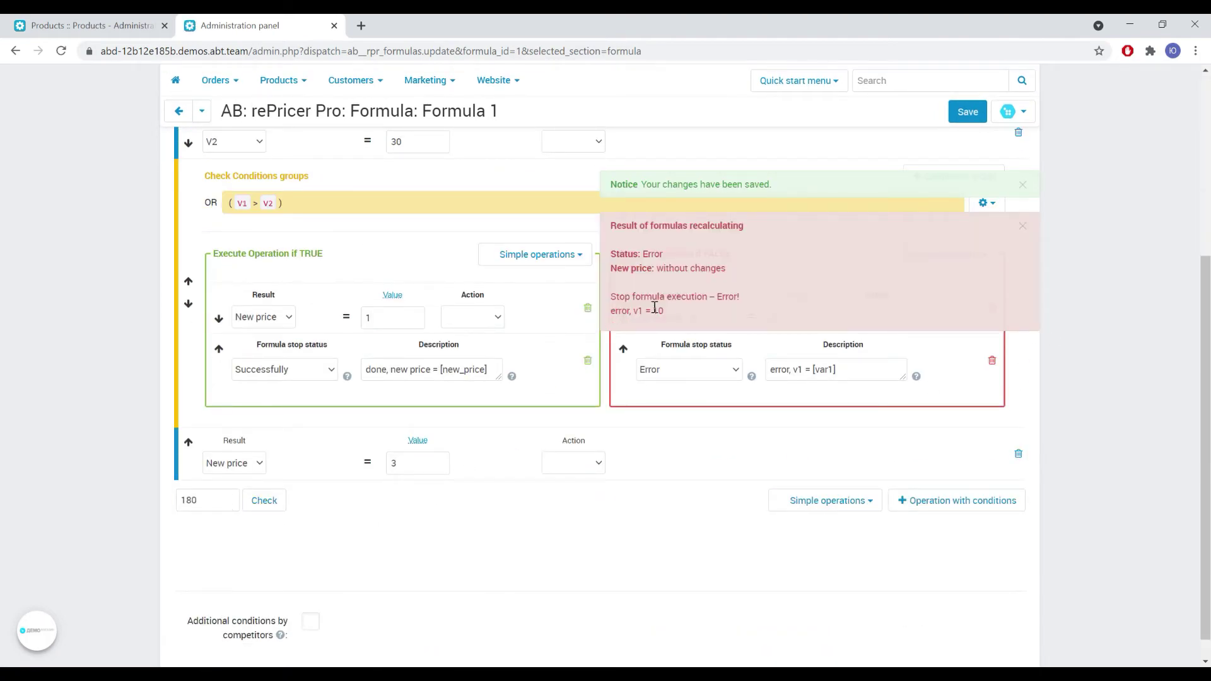
Set the V1 value to 100, save the formula and run its check again
scroll(560, 311, up, 1)
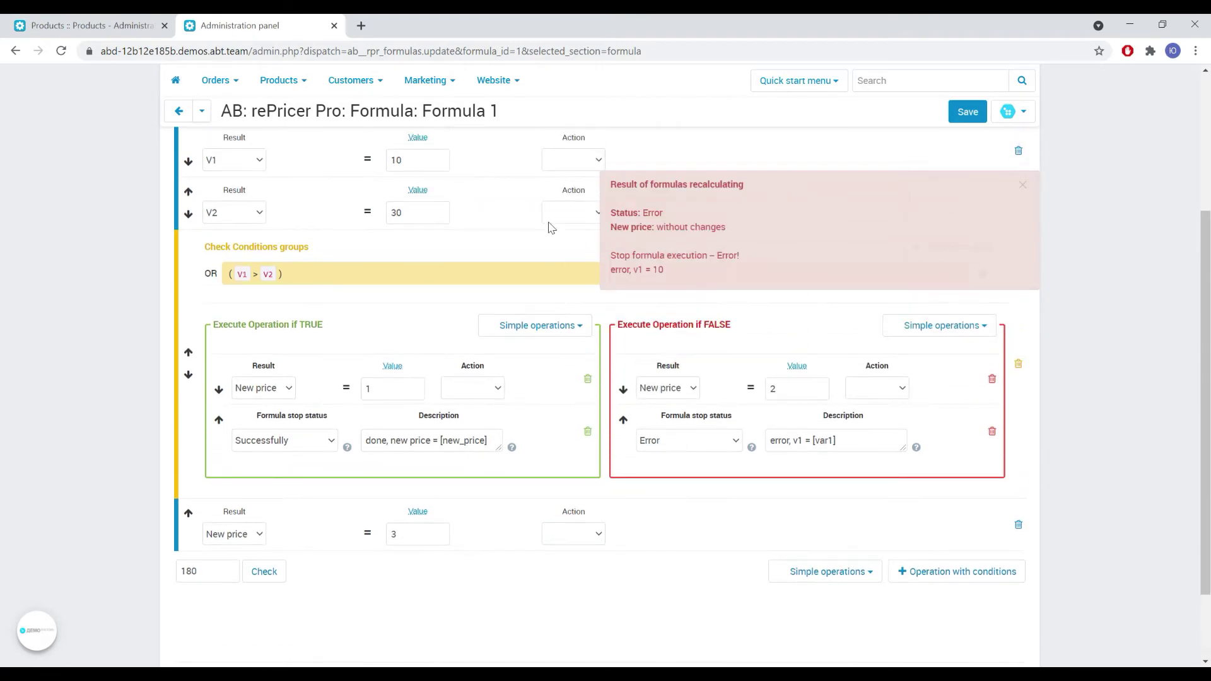
scroll(482, 208, up, 2)
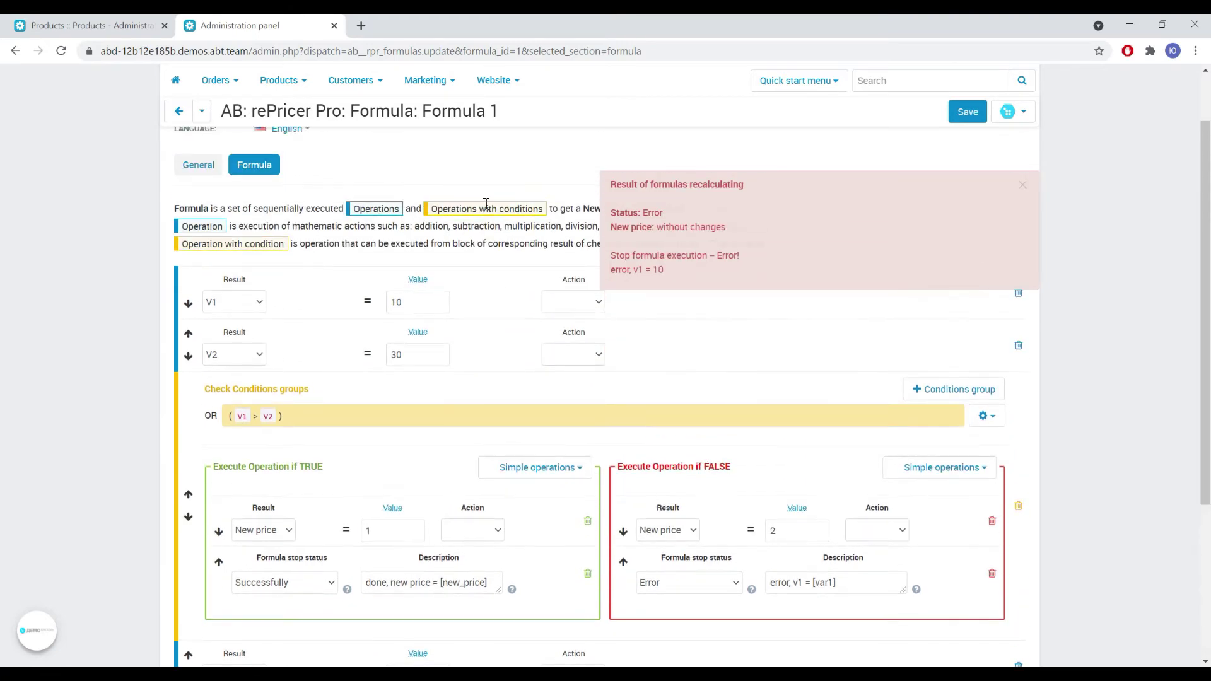
click(422, 303)
text(0)
click(967, 112)
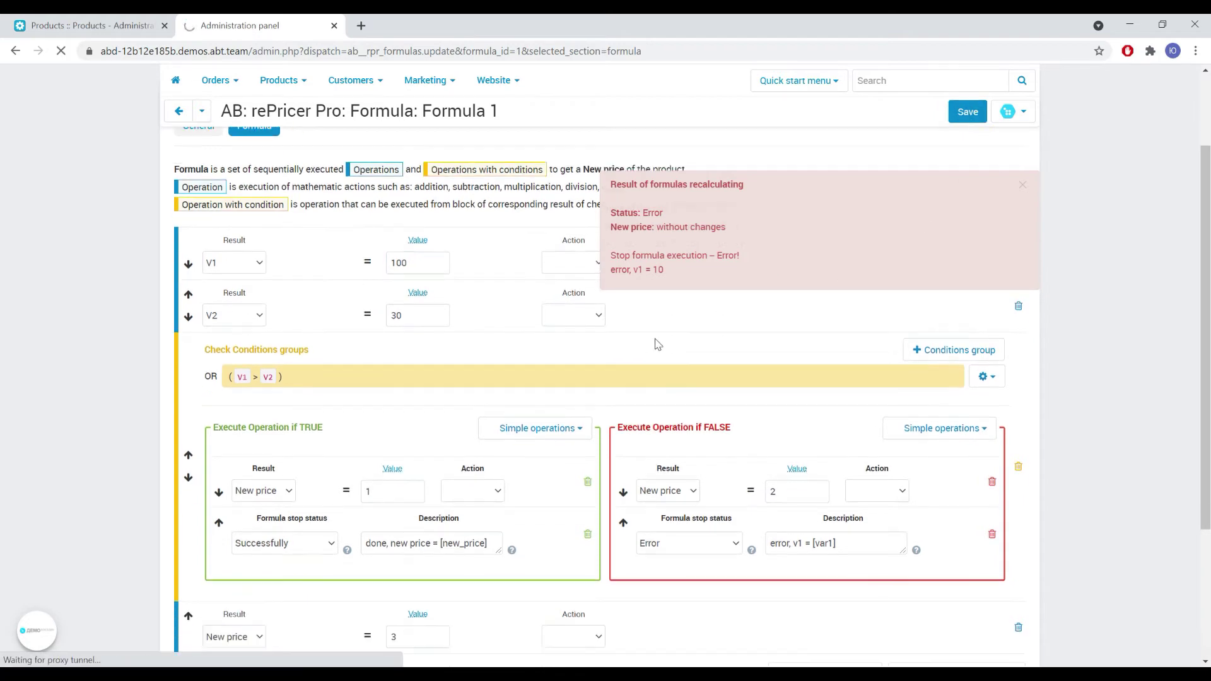
scroll(633, 342, down, 5)
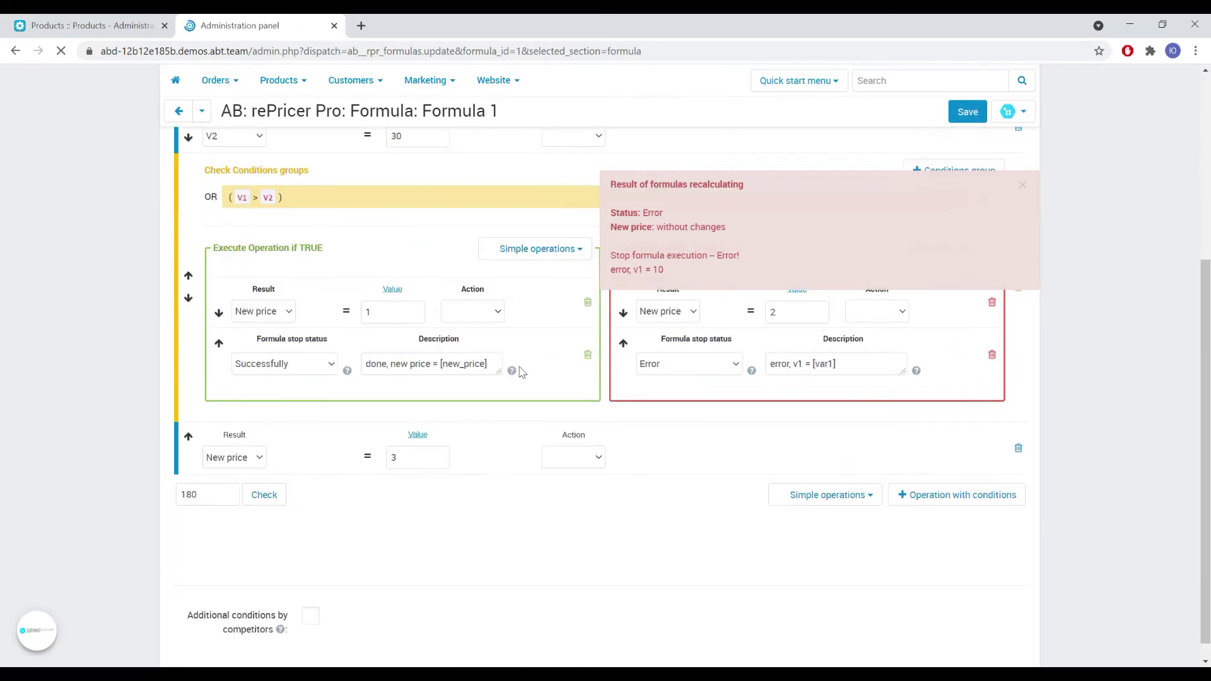
click(270, 478)
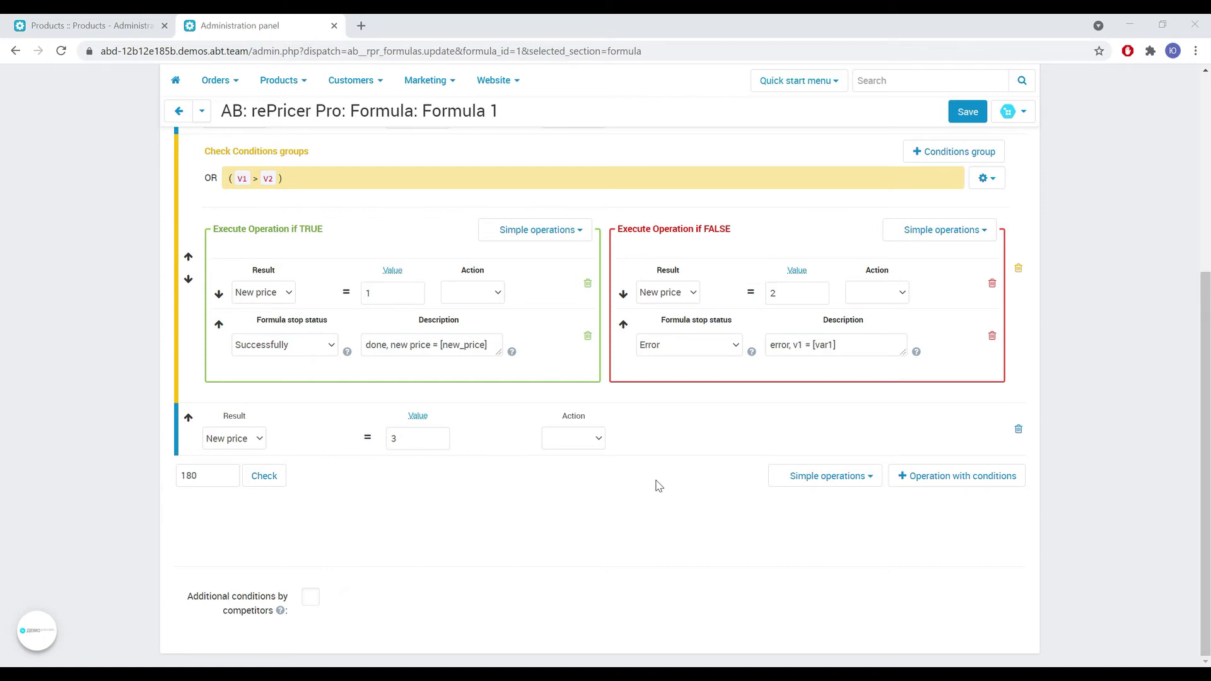
Add an operation binding the additional category Products on sale to the TRUE branch and move it above the formula stop
click(549, 240)
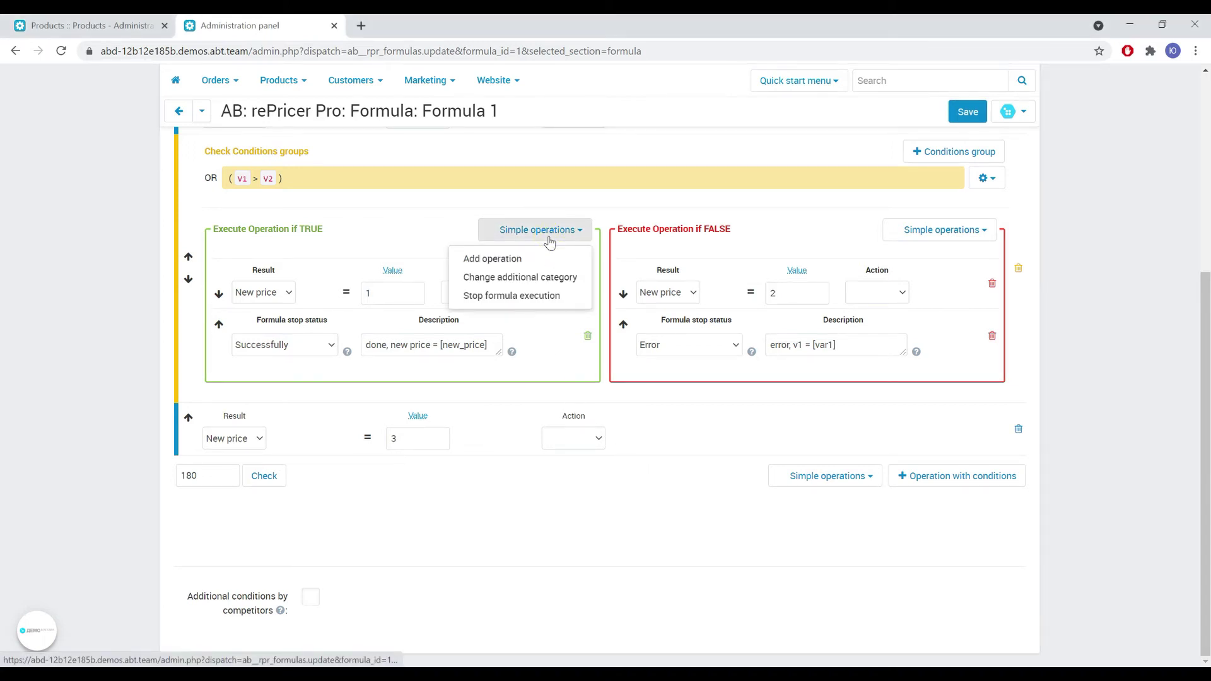
click(541, 277)
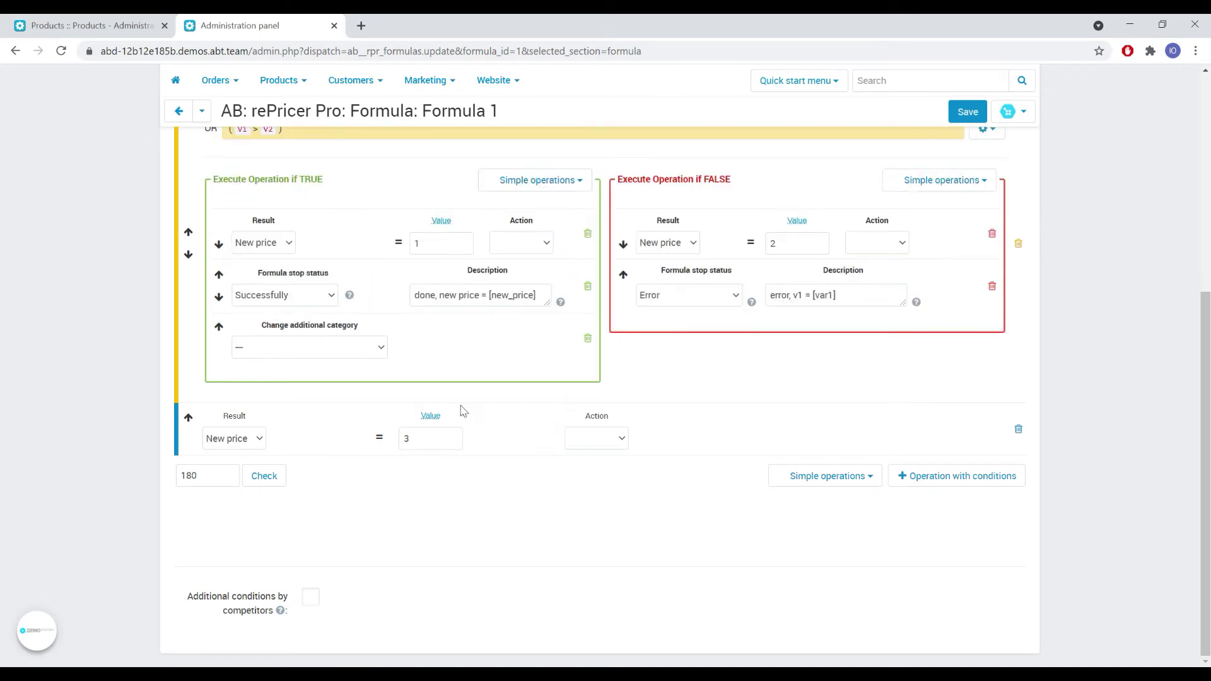
click(369, 347)
click(365, 377)
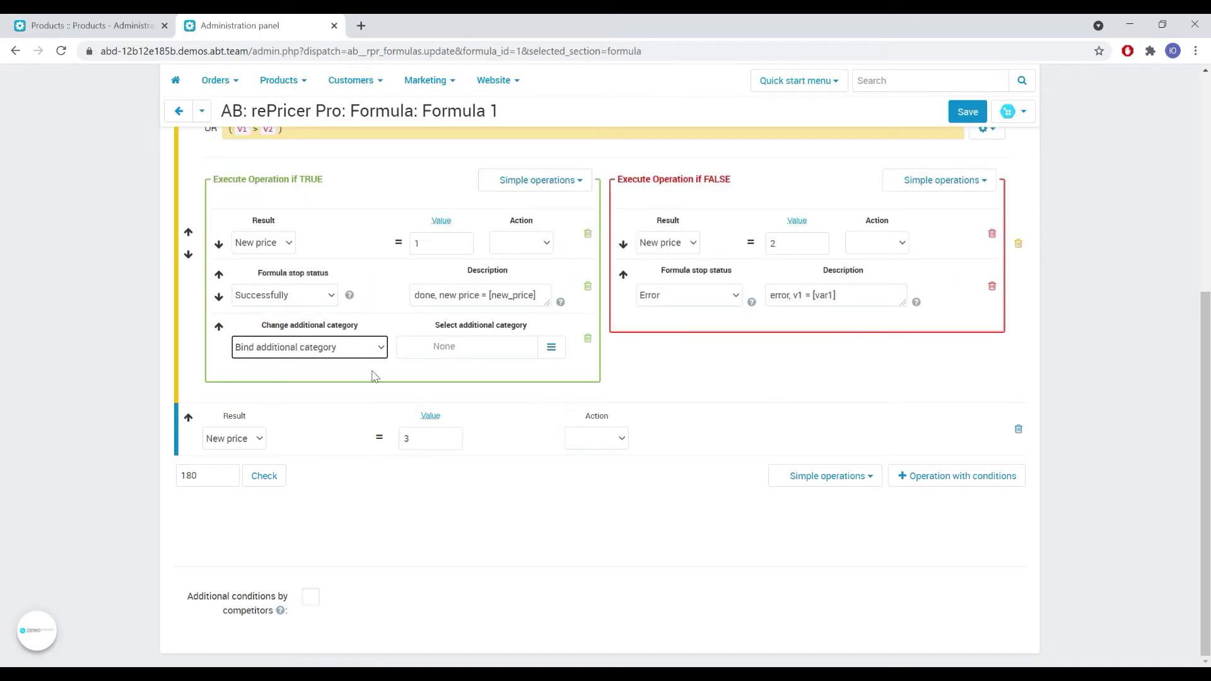
click(438, 357)
text(sale)
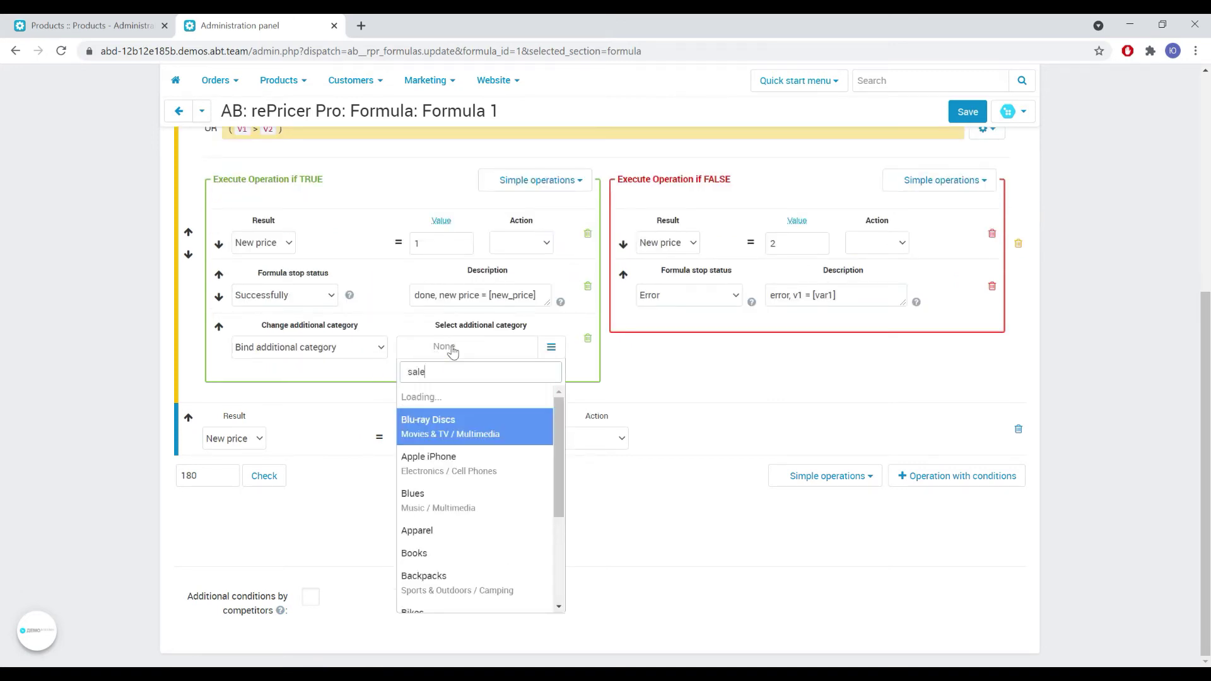
click(455, 397)
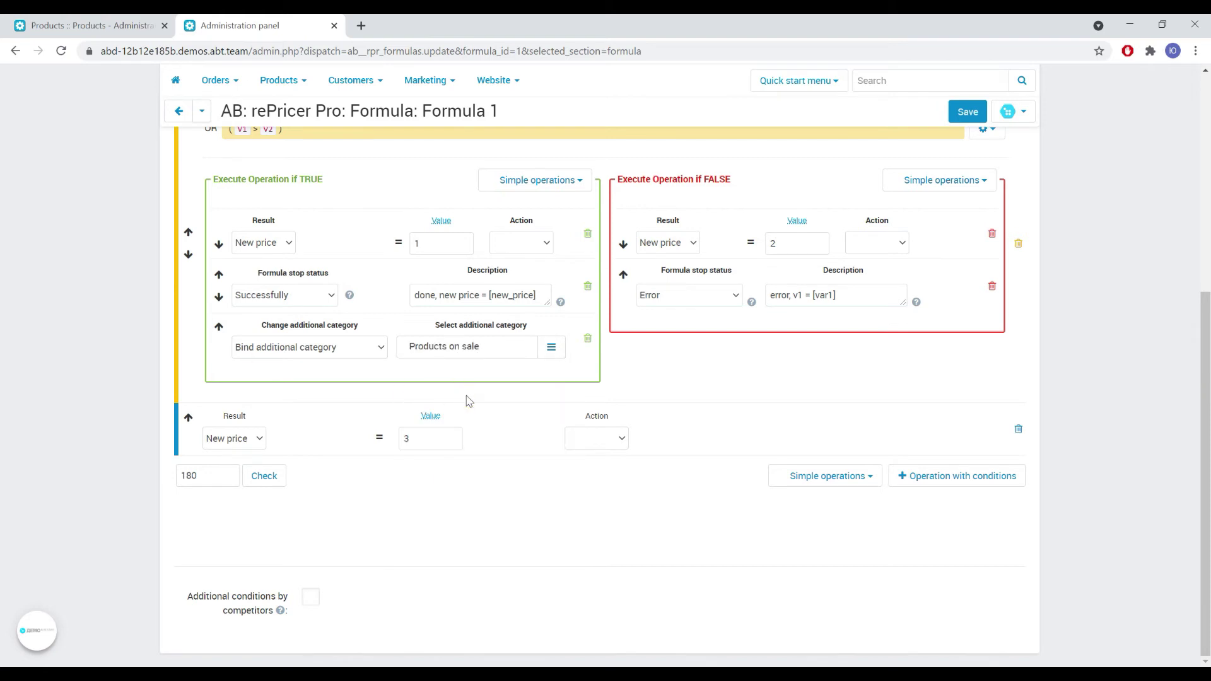
click(219, 326)
Add a change additional category operation at the end of the formula that unbinds the category Products on sale
scroll(725, 340, up, 1)
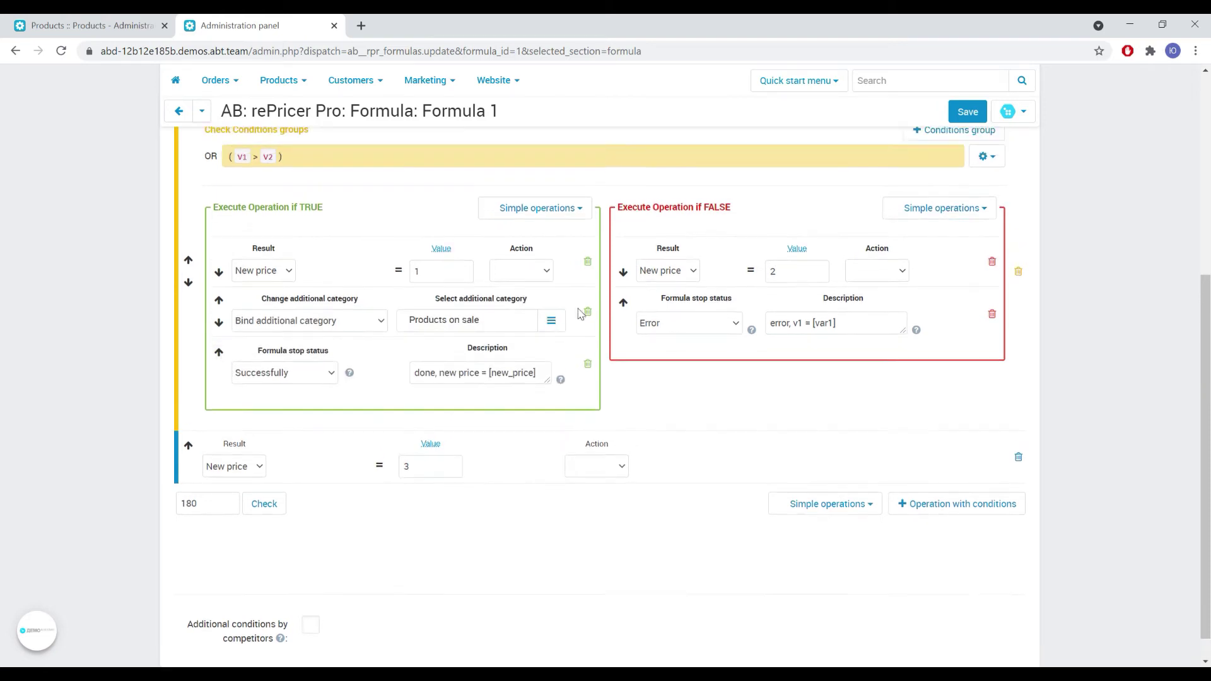
scroll(756, 352, up, 1)
scroll(756, 351, down, 2)
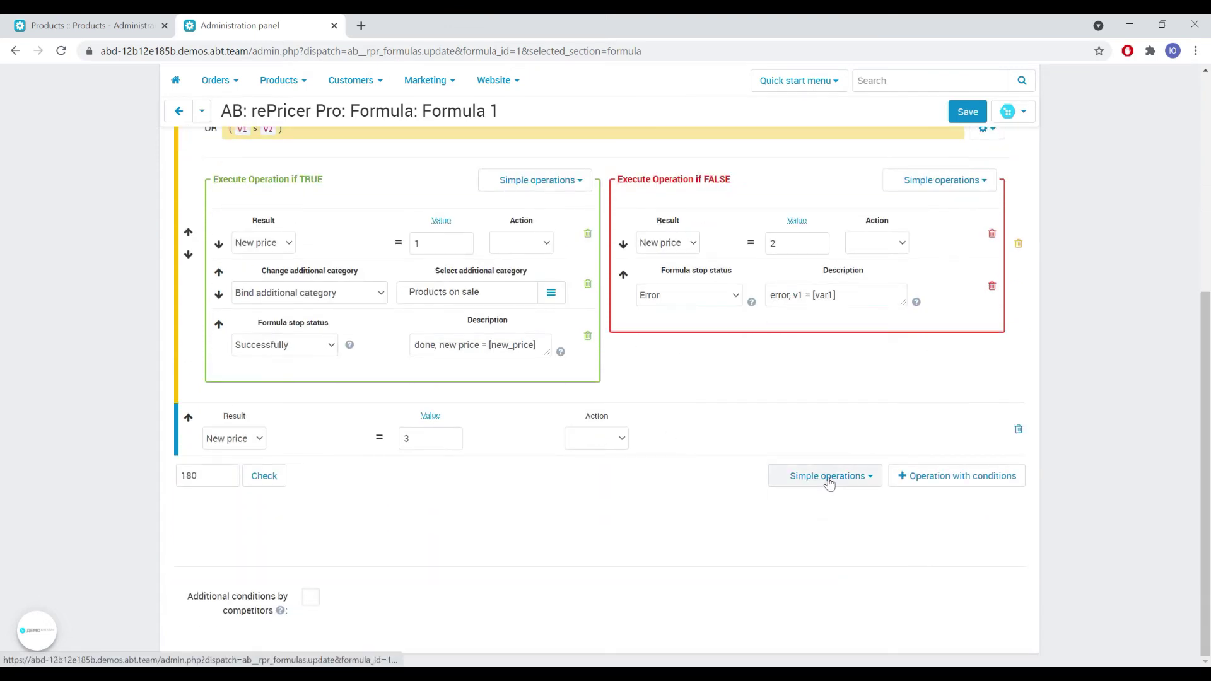
click(859, 479)
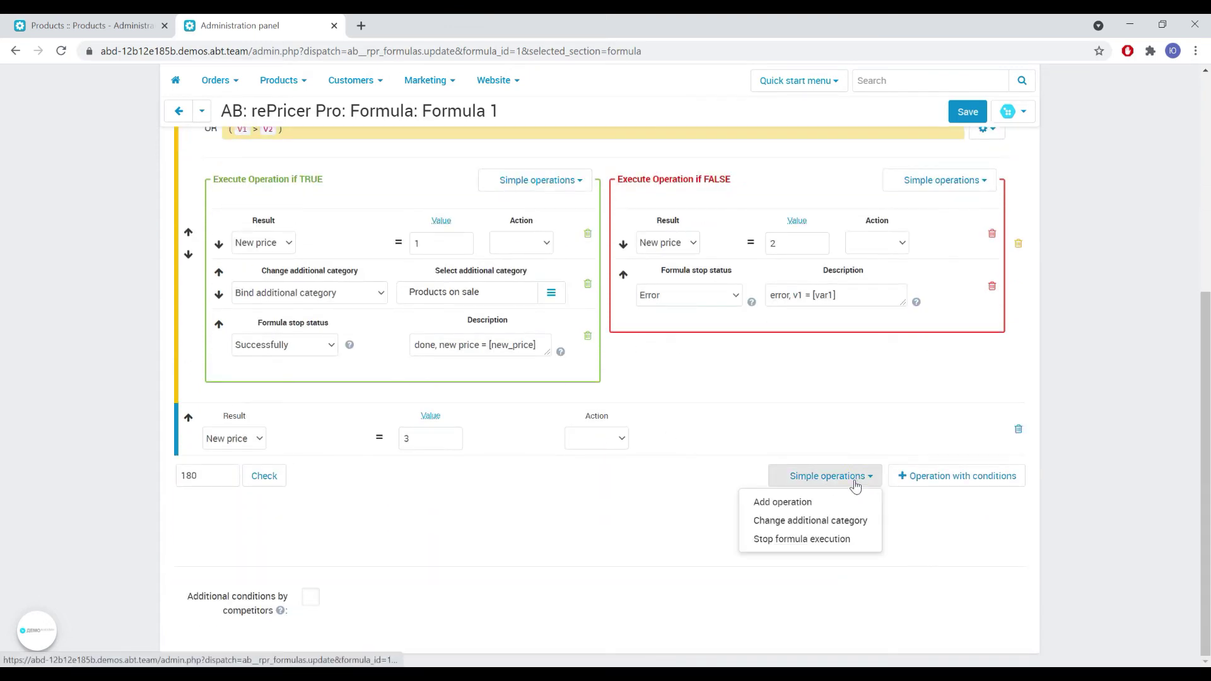
click(832, 519)
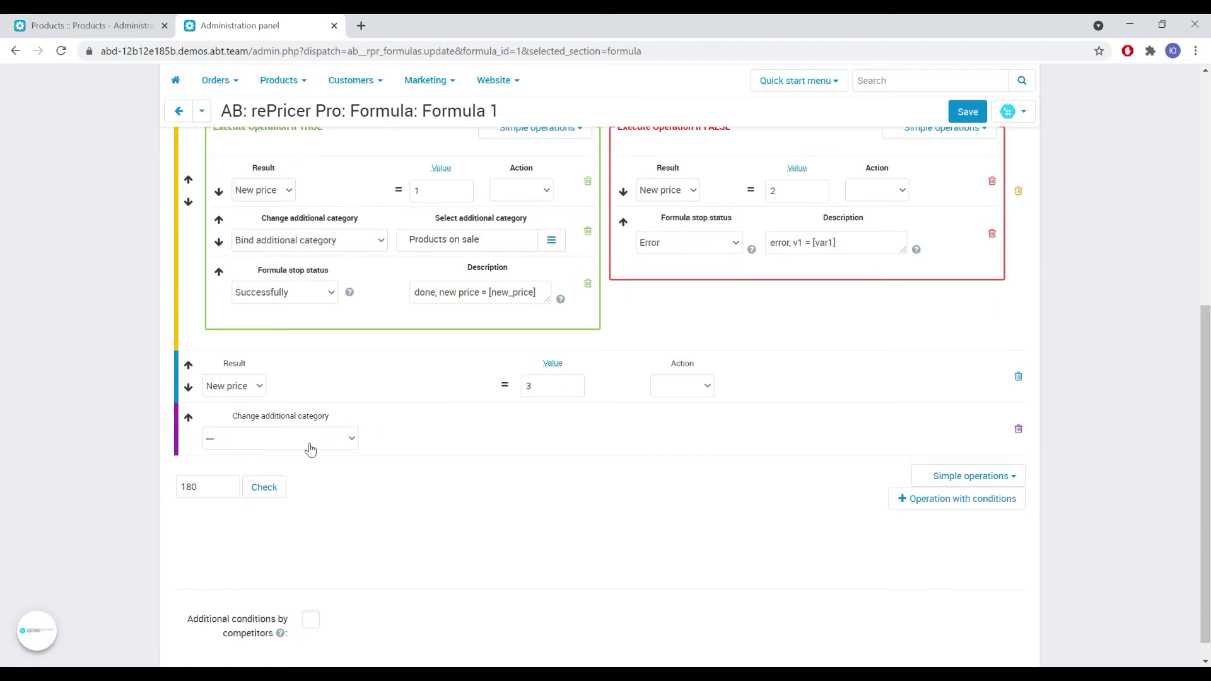
click(309, 442)
click(597, 439)
text(sae)
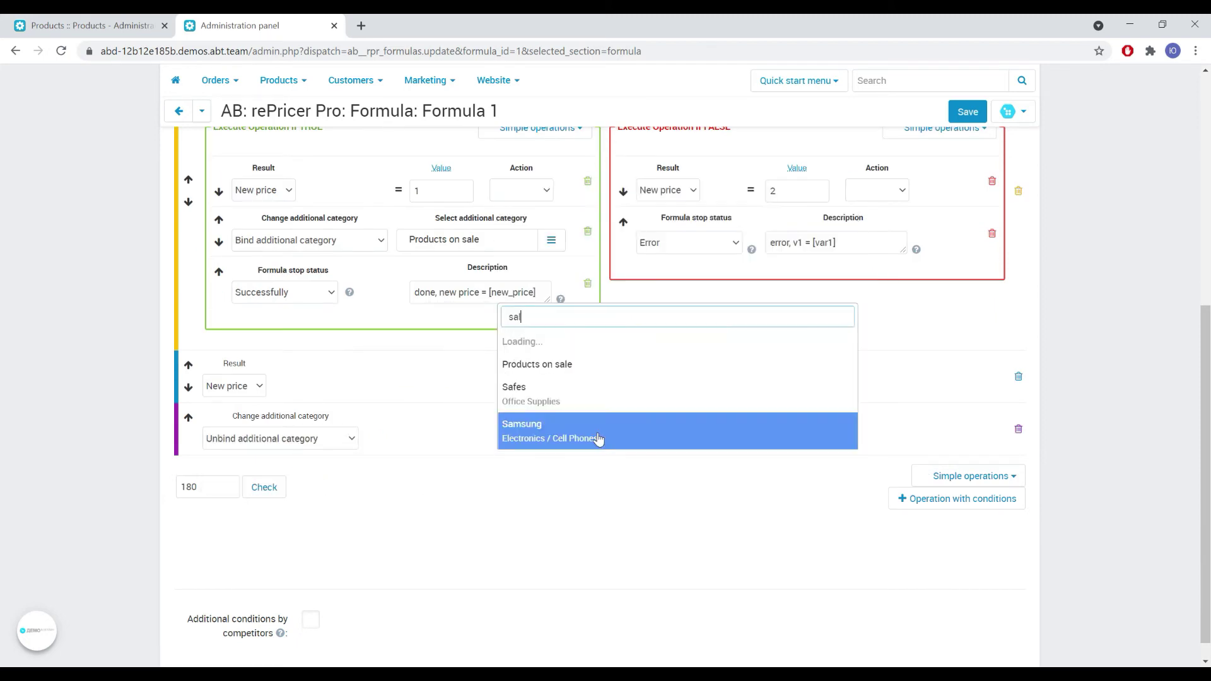
key(BackSpace)
text(l)
click(573, 414)
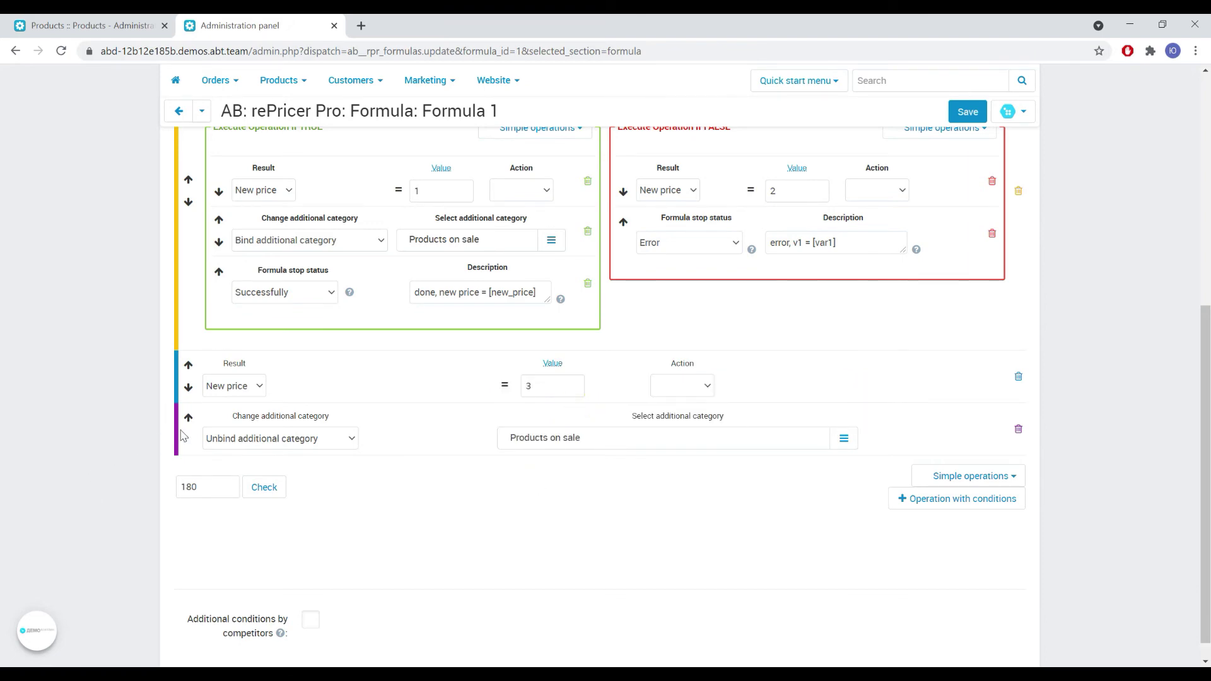
Move the operation that unbinds the category Products on sale up above the Check Conditions groups block
click(189, 418)
click(188, 366)
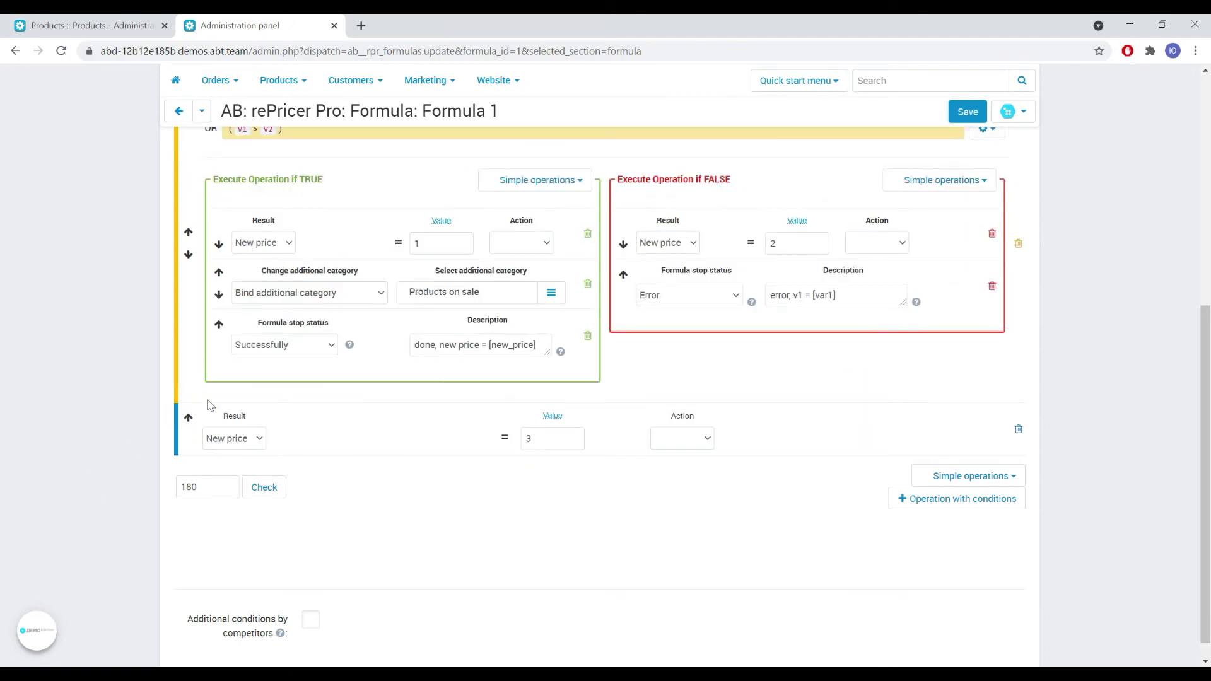
scroll(208, 410, up, 3)
scroll(208, 410, up, 2)
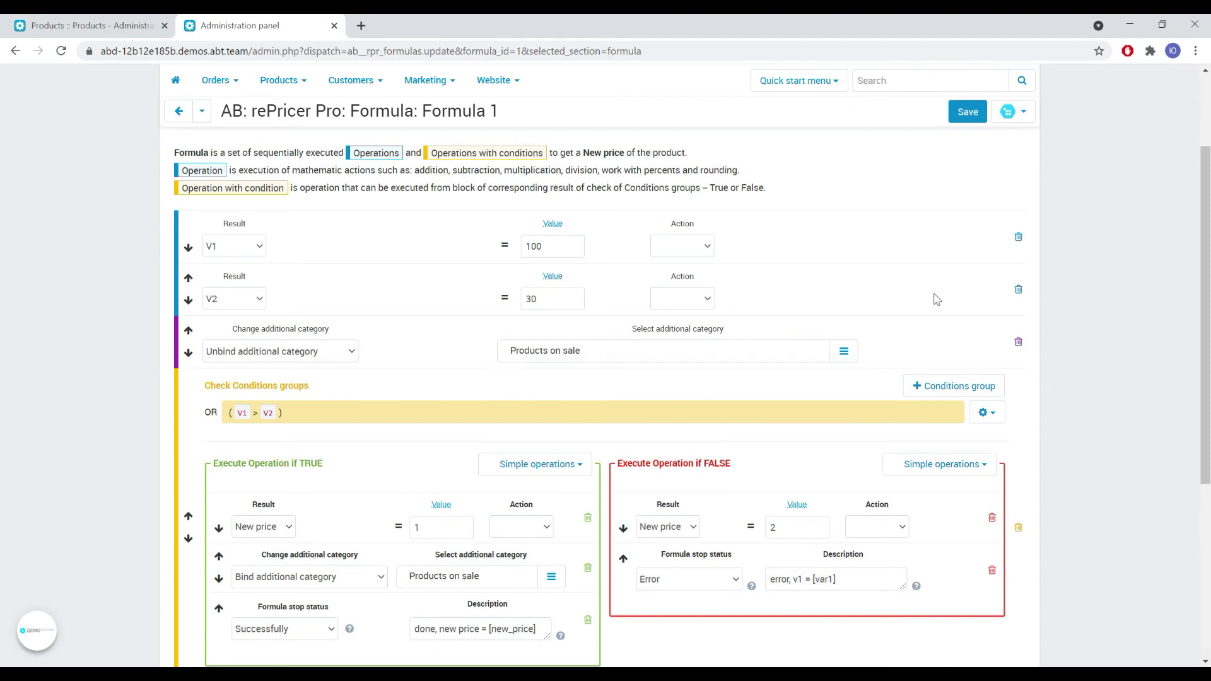
Save Formula 1 with the reordered operations and run its check on product 180
click(968, 114)
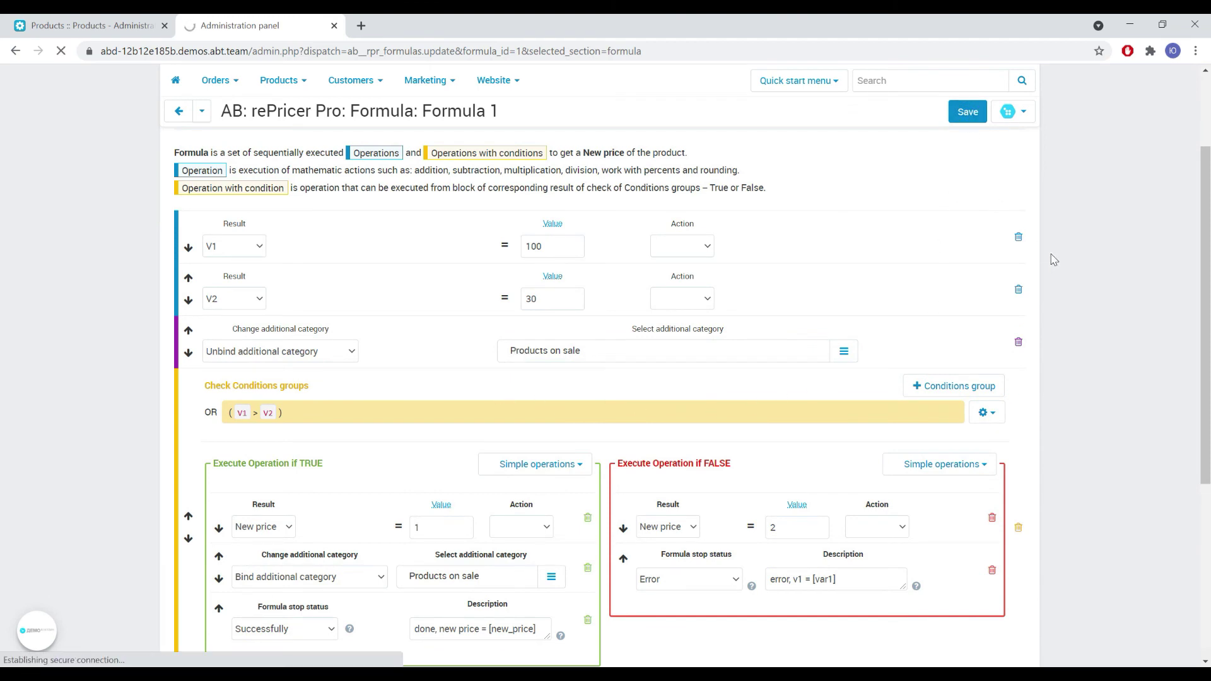
scroll(826, 315, down, 10)
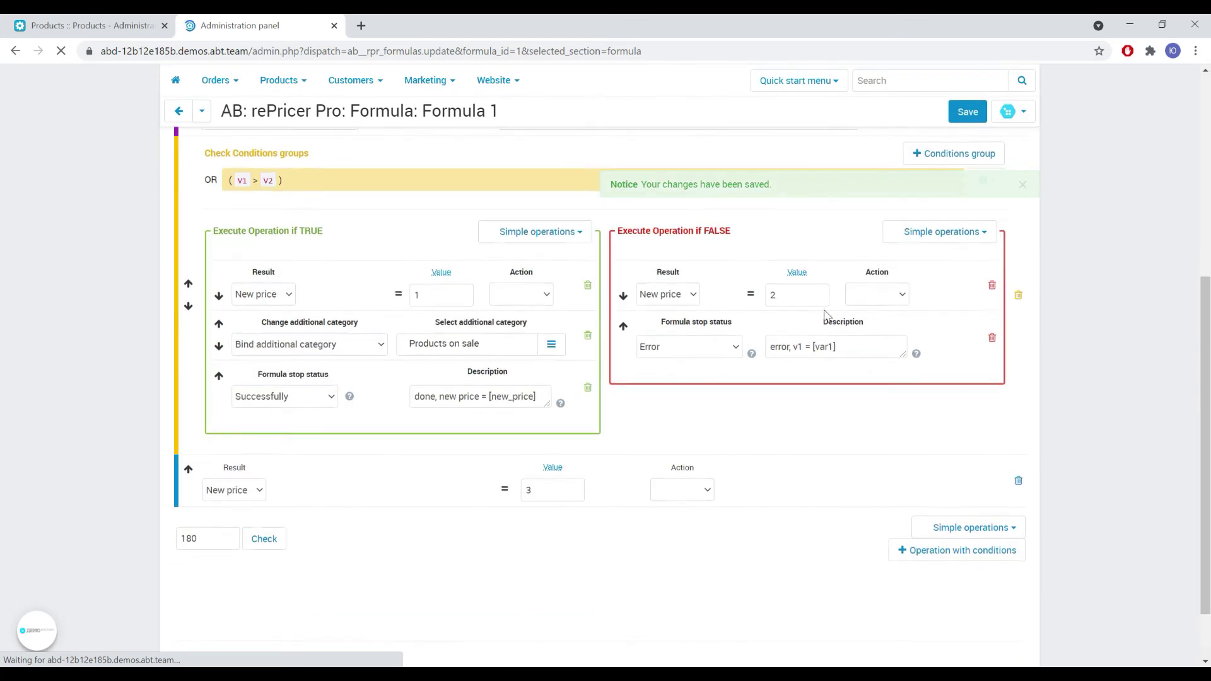
scroll(826, 313, down, 1)
click(268, 466)
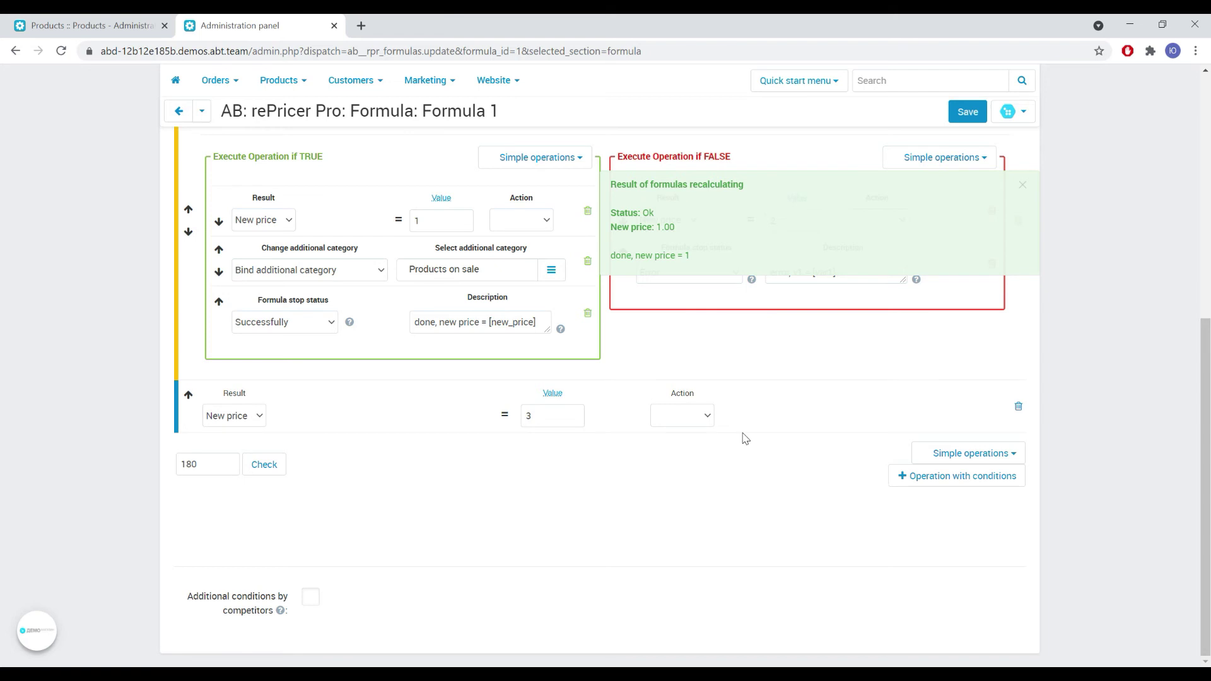
Execute the dynamic pricing recalculation manually for the product 18-55mm Portrait Lens
click(44, 19)
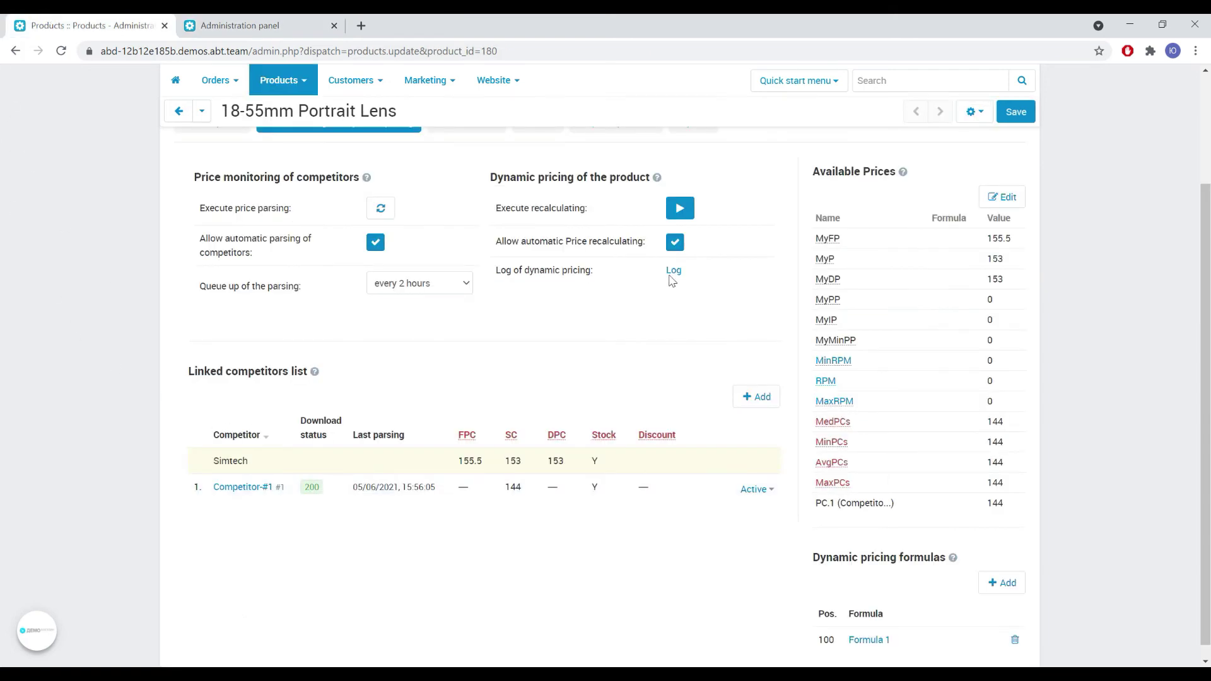
click(684, 213)
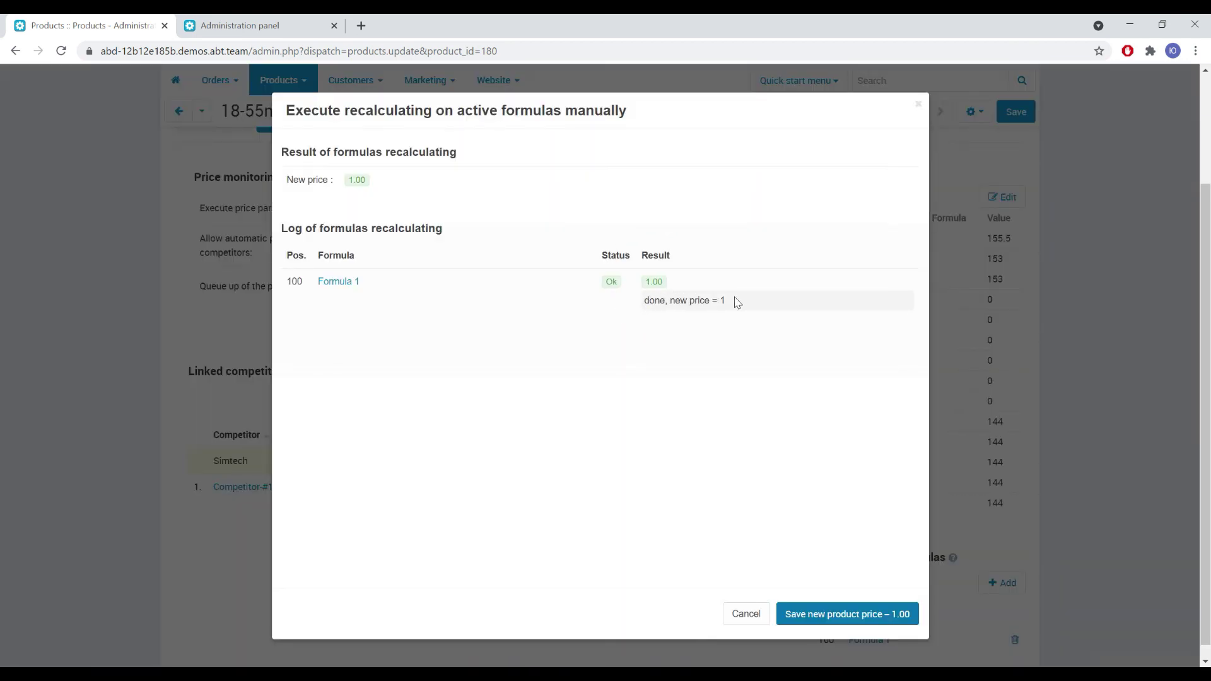
Open rePricer Pro's dynamic pricing log from the Formula 1 page and review the recalculation entries for the lens
click(316, 24)
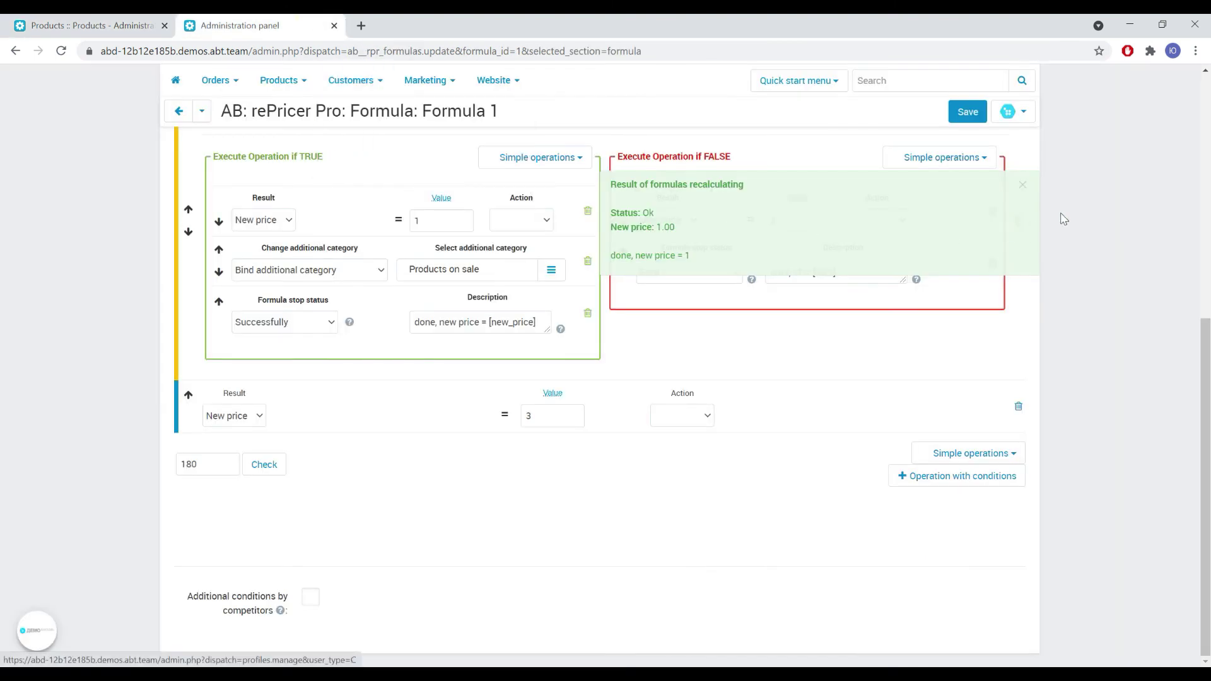
click(1008, 112)
click(922, 212)
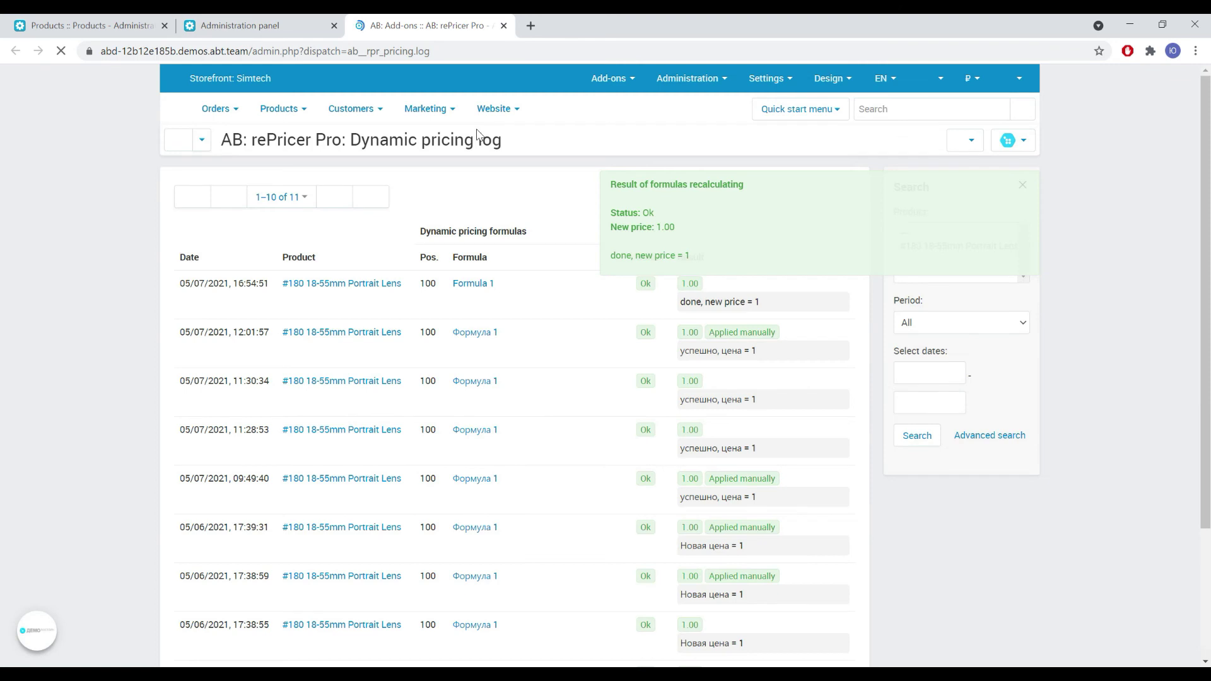
click(1022, 186)
scroll(676, 287, down, 3)
scroll(674, 288, up, 2)
scroll(673, 289, up, 1)
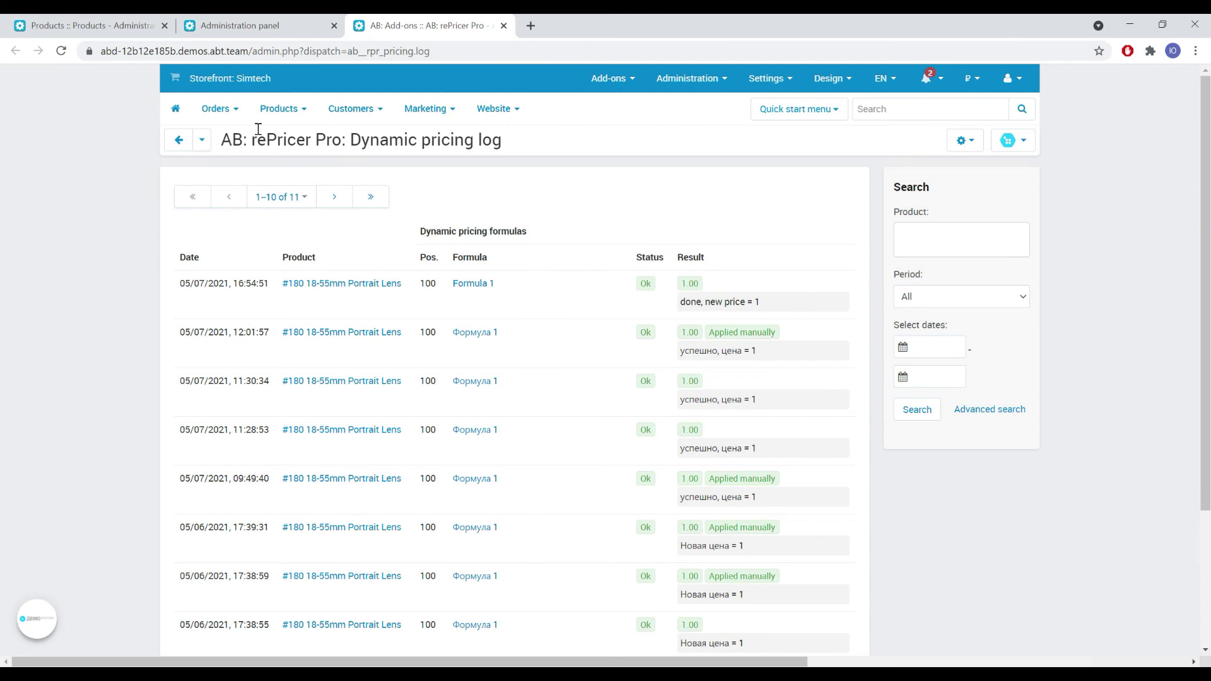
Save the recalculated product price of 1.00 for the lens and review its categories and price in the general product information
click(120, 23)
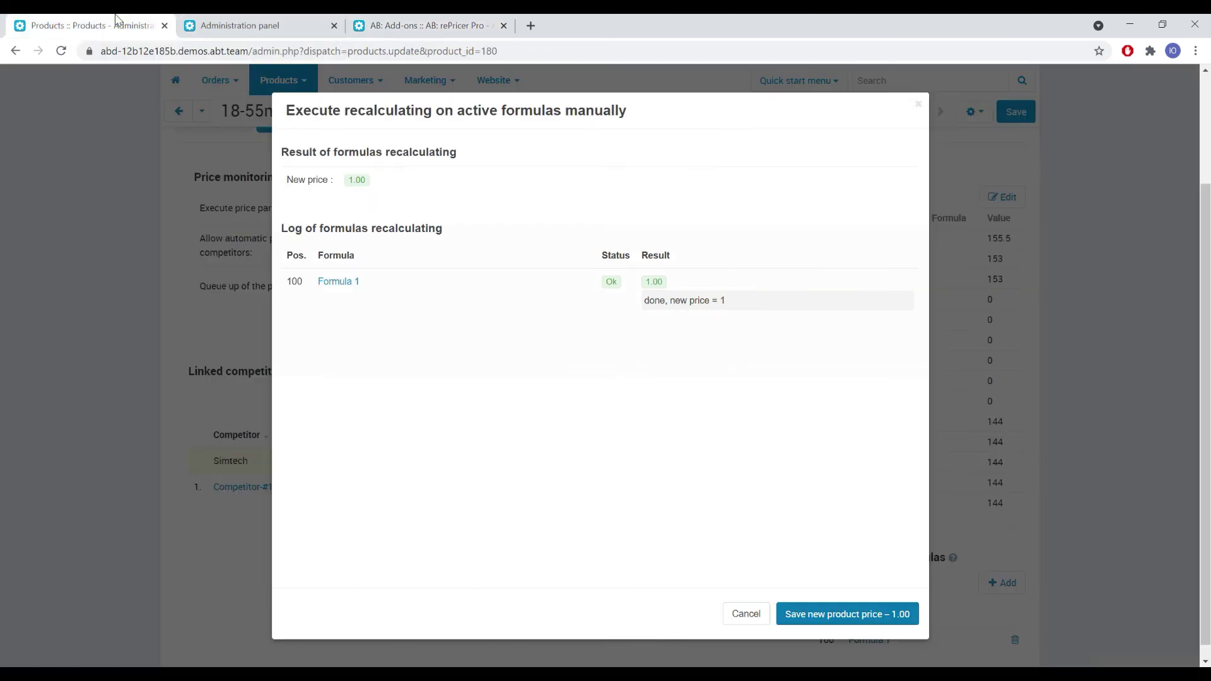
click(885, 621)
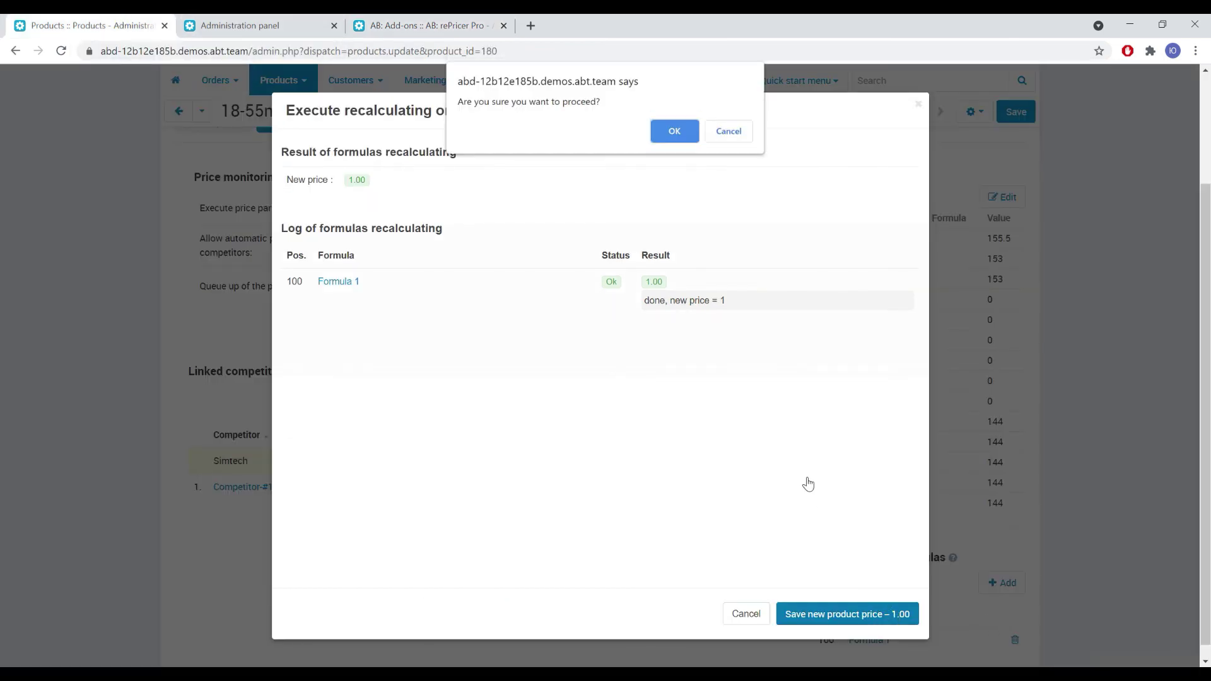
click(671, 128)
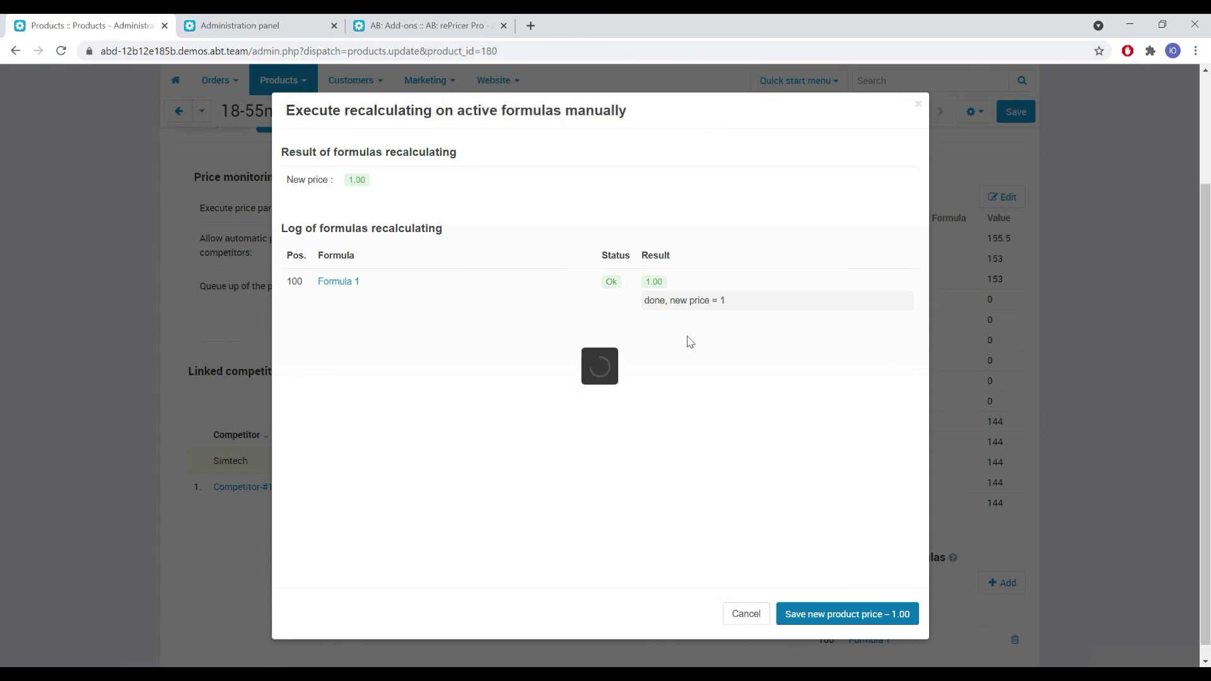
scroll(452, 320, up, 2)
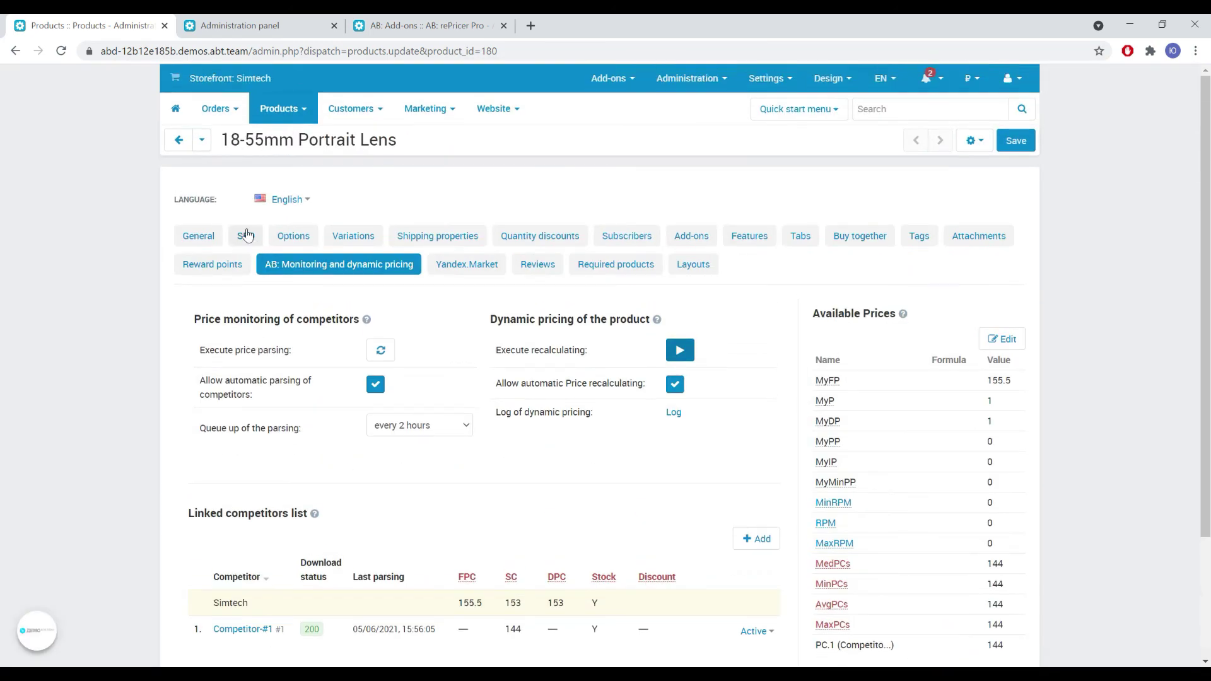
click(197, 237)
scroll(202, 278, down, 1)
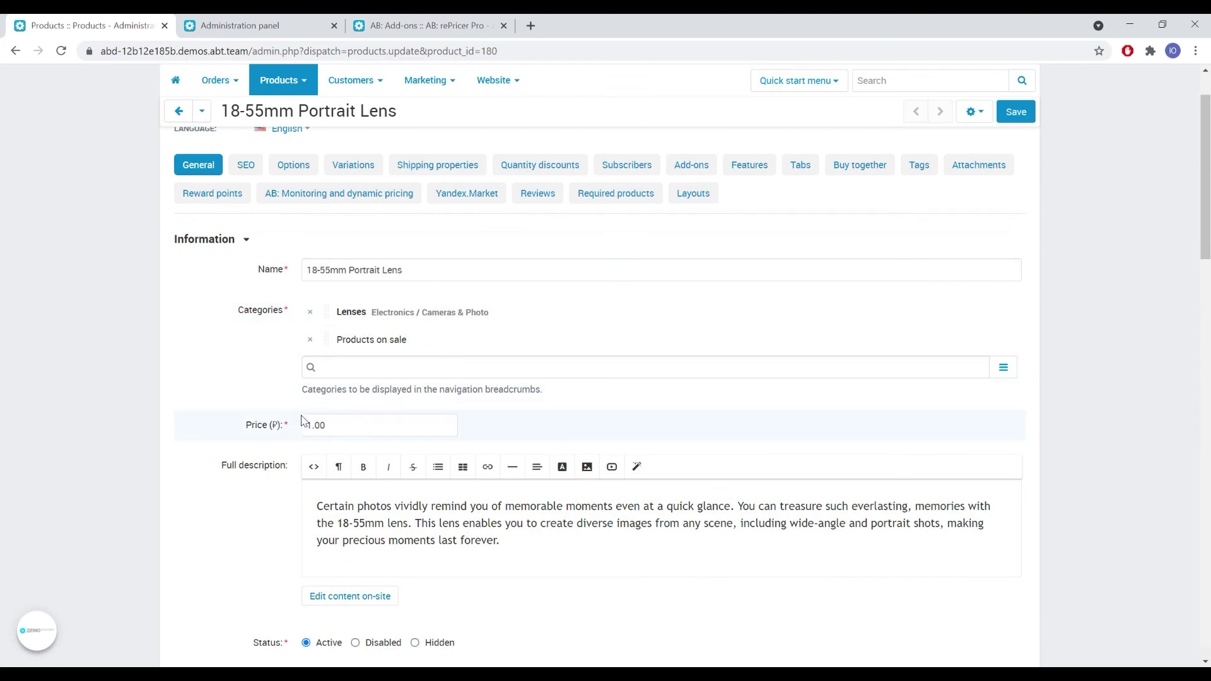